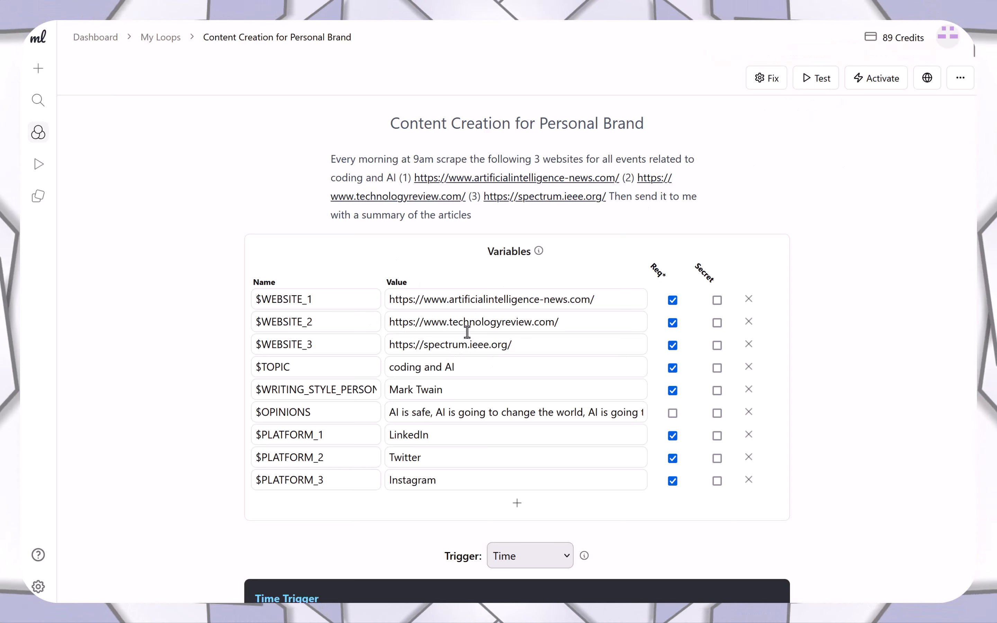
# - Examine the loop's variables and the schedule description in the Time Trigger block
pyautogui.scroll(-5, 277, 441)
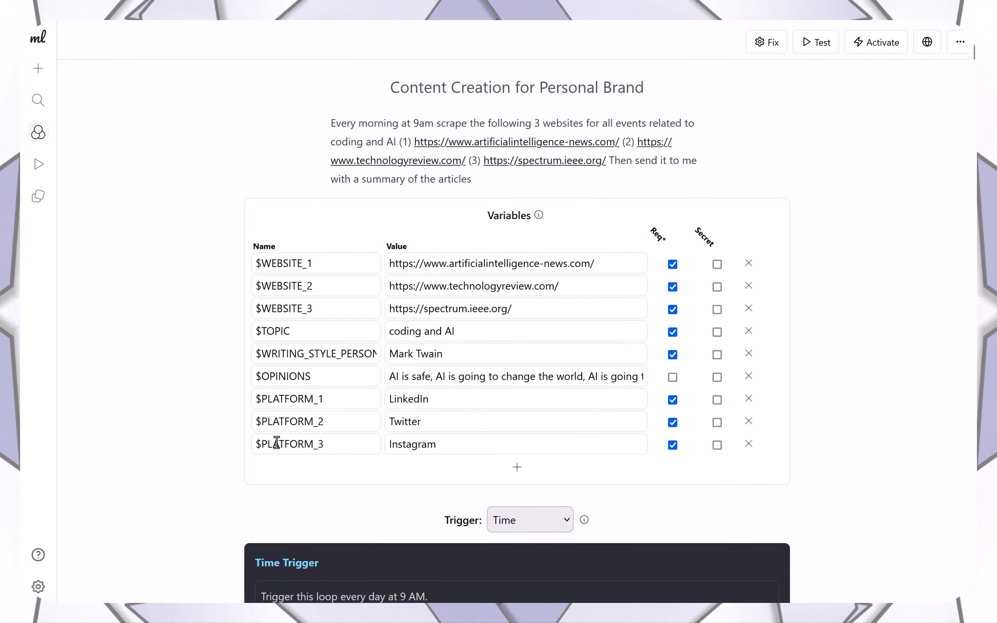
pyautogui.scroll(-2, 277, 443)
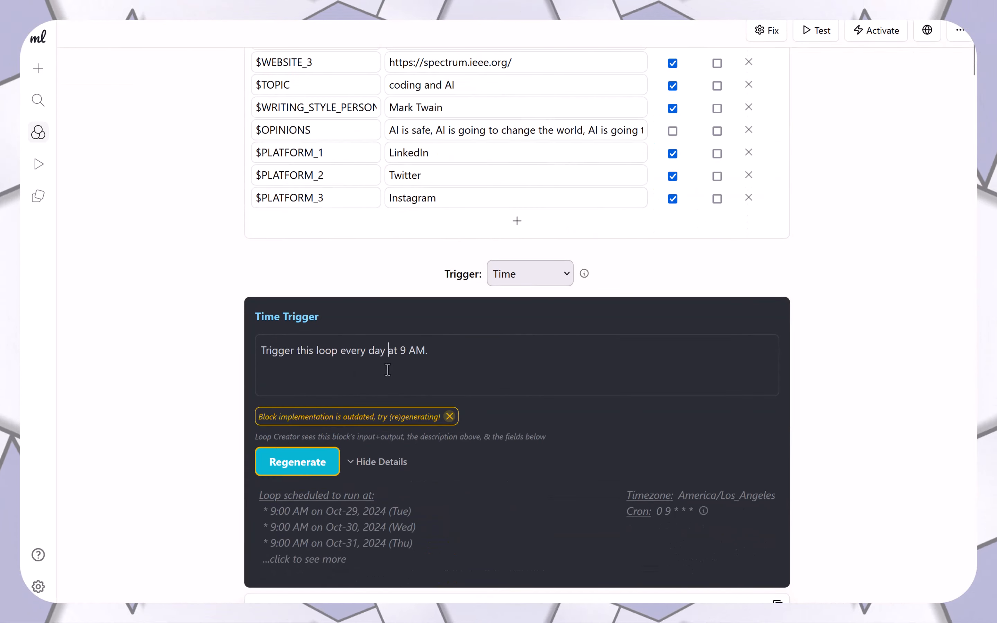
pyautogui.scroll(-2, 388, 370)
pyautogui.click(464, 315)
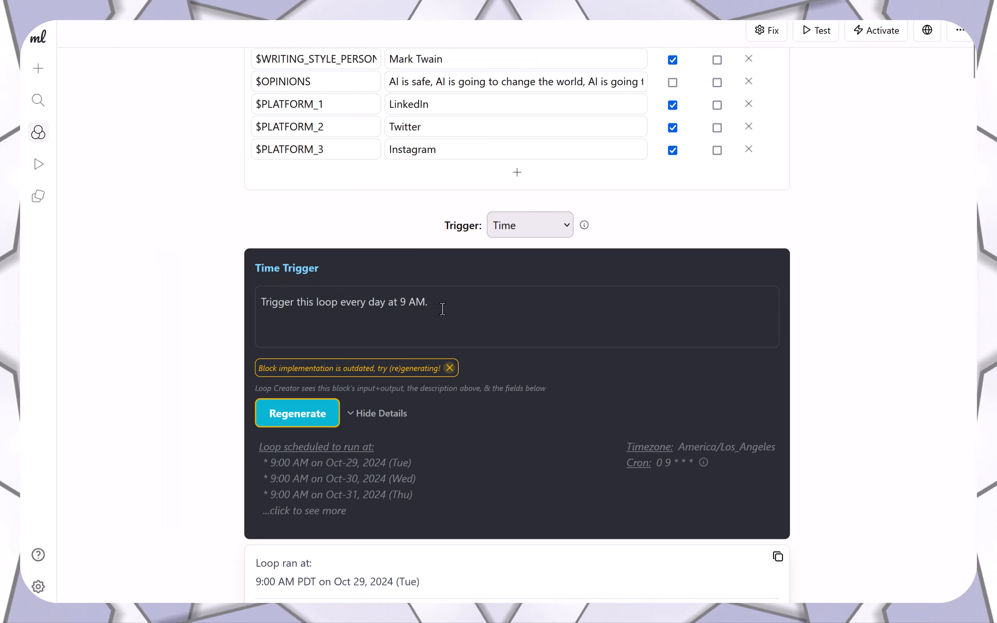
pyautogui.scroll(-1, 442, 309)
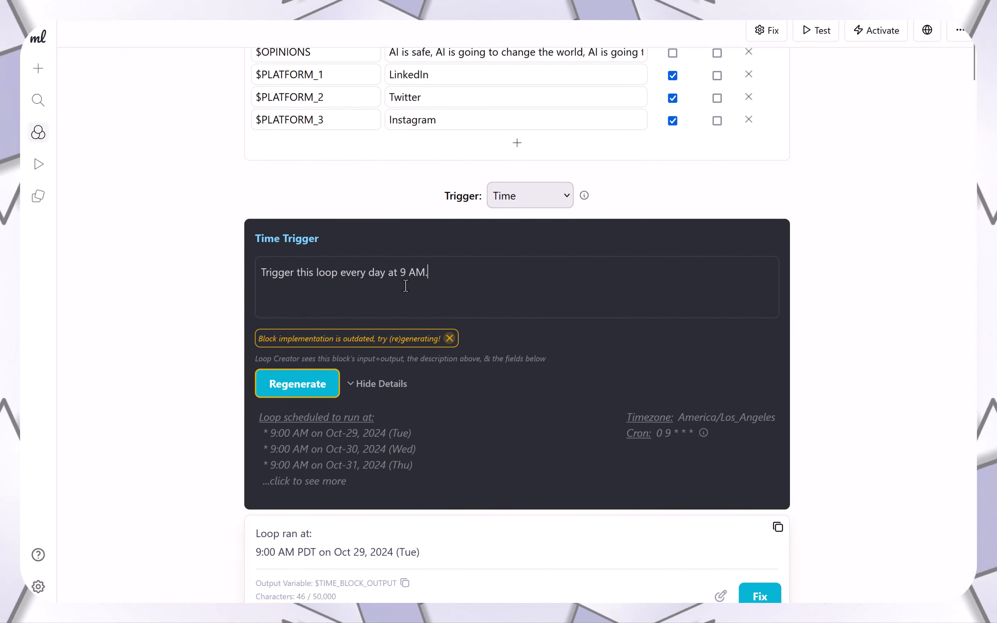
pyautogui.moveTo(445, 282); pyautogui.dragTo(255, 281)
pyautogui.click(254, 280)
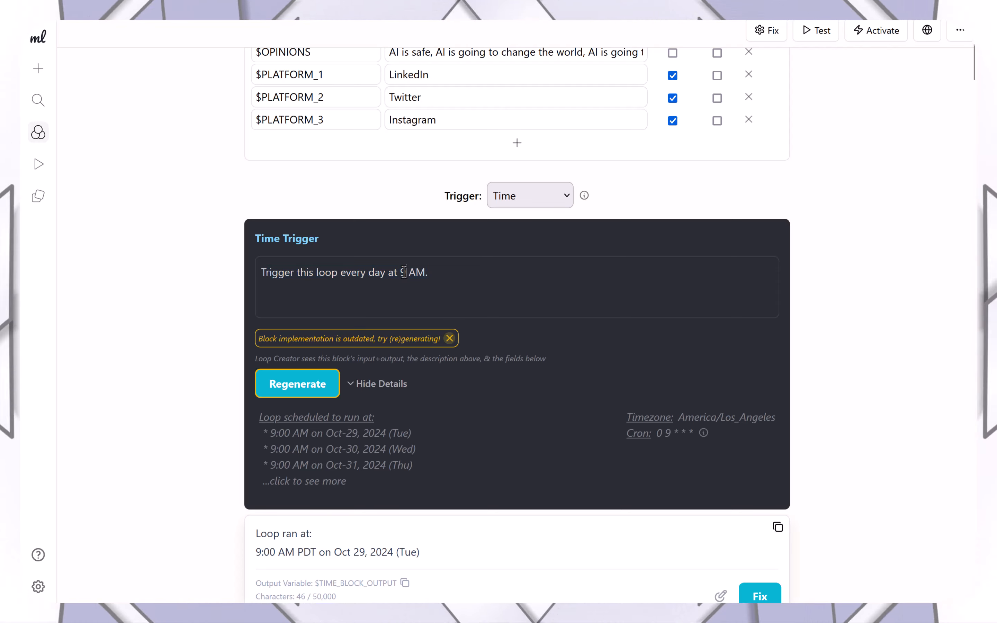
# - Try 11 AM as the daily run time in the Time Trigger description, and restore it to 9 AM
pyautogui.press('BackSpace')
pyautogui.write('11')
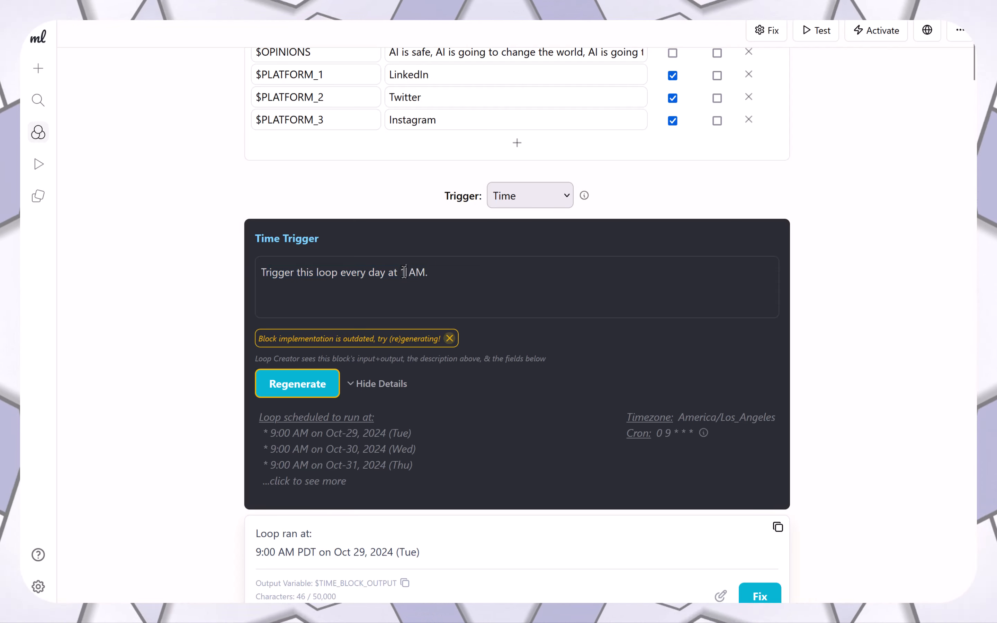
pyautogui.press('BackSpace')
pyautogui.press('BackSpace')
pyautogui.write('9')
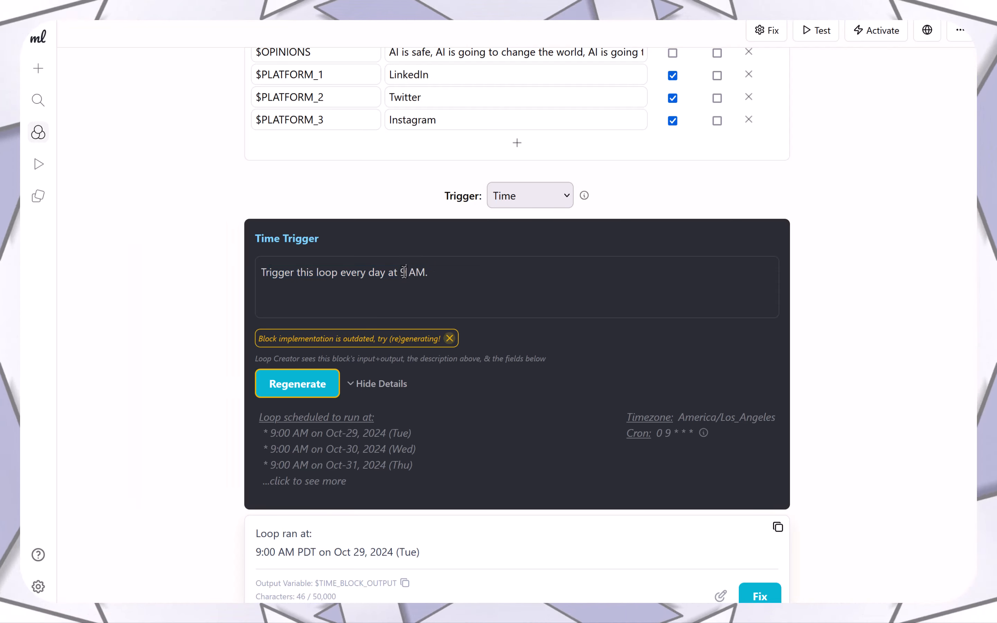
# - Examine the three Scrape blocks' instructions and the $WEBSITE_1, $WEBSITE_2 and $WEBSITE_3 variables they refer to
pyautogui.scroll(-10, 447, 404)
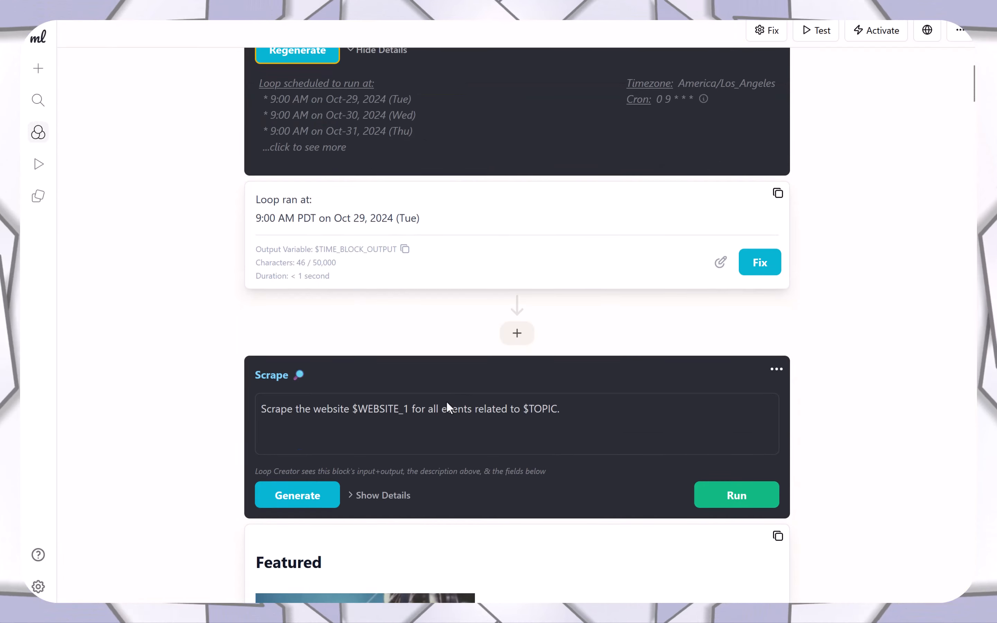
pyautogui.scroll(-15, 266, 286)
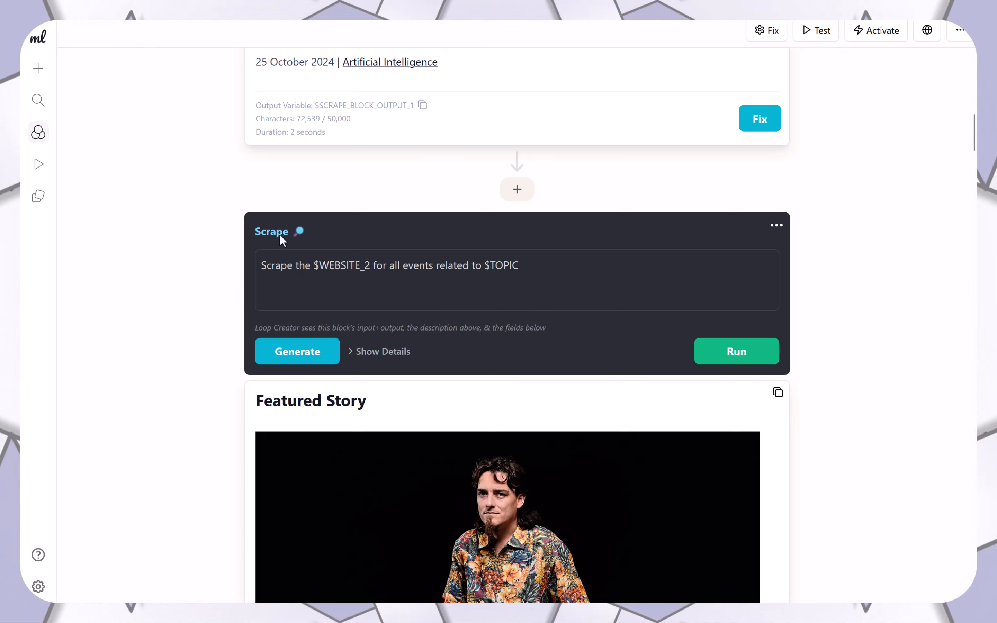
pyautogui.scroll(-15, 212, 339)
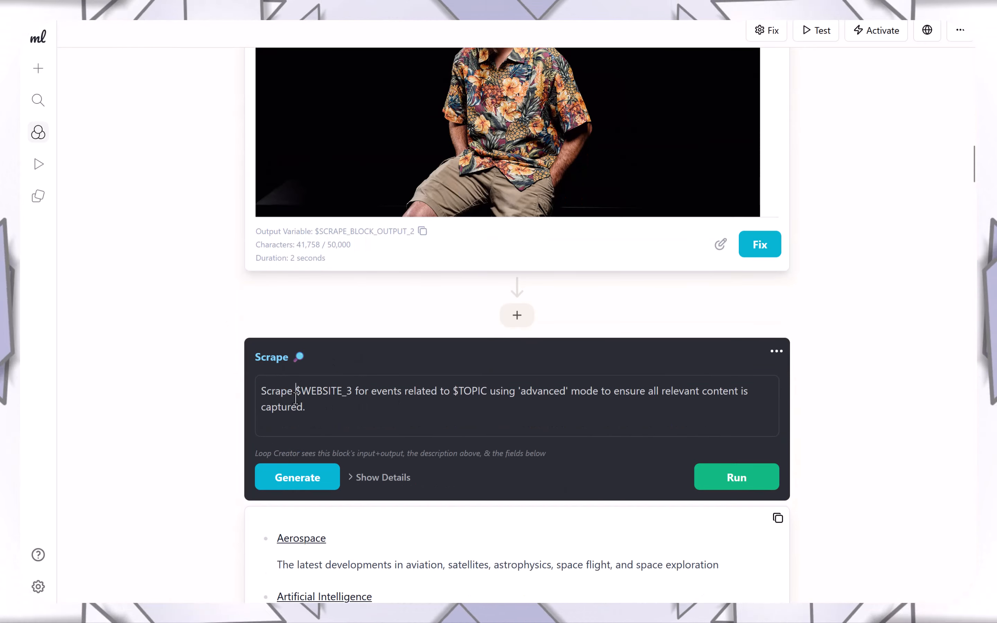
pyautogui.moveTo(296, 398); pyautogui.dragTo(353, 400)
pyautogui.click(353, 400)
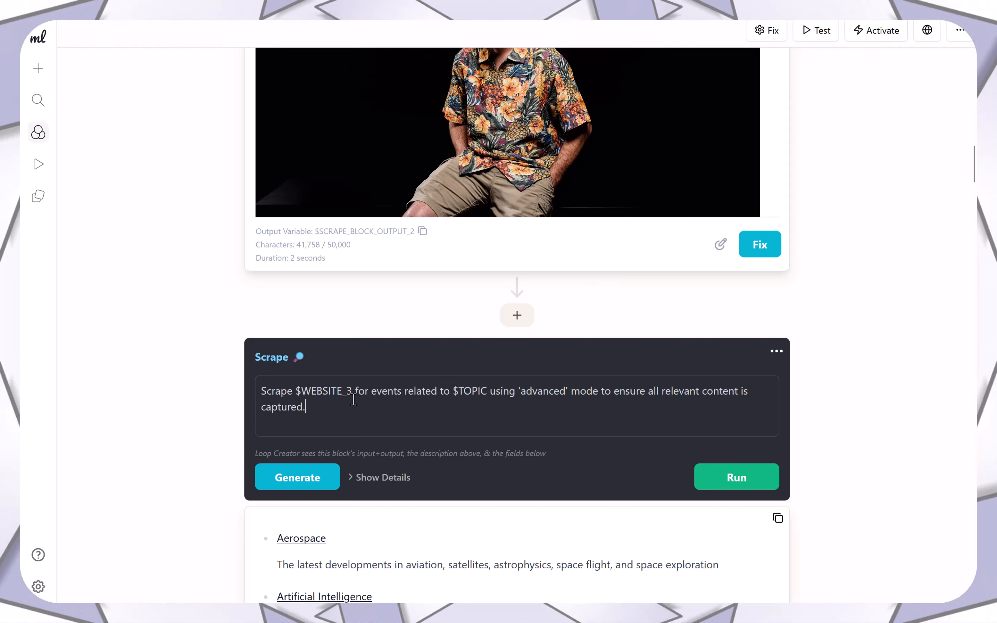
pyautogui.doubleClick(483, 396)
pyautogui.scroll(20, 108, 346)
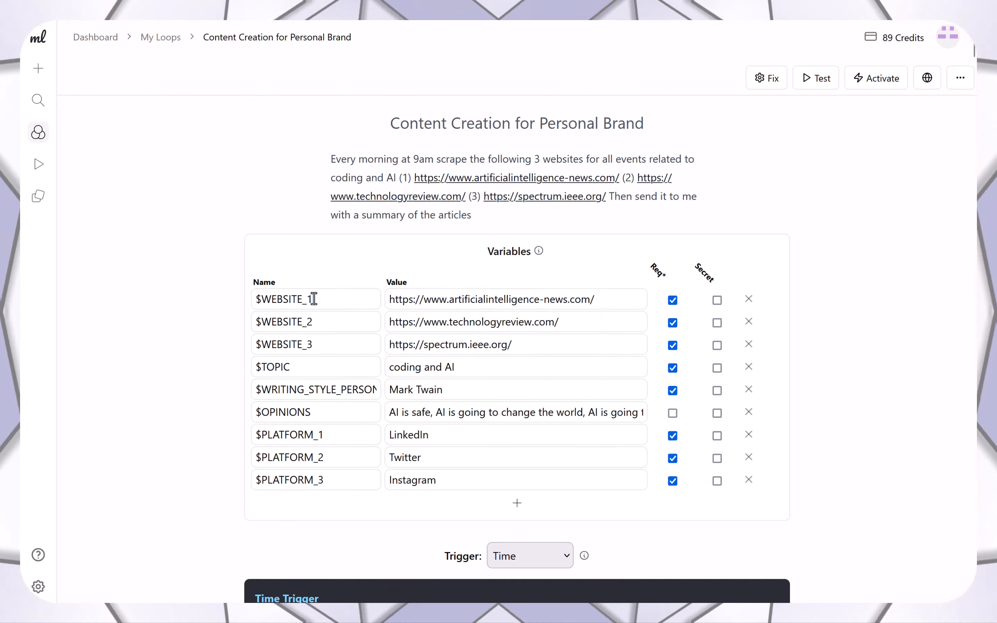
pyautogui.click(325, 322)
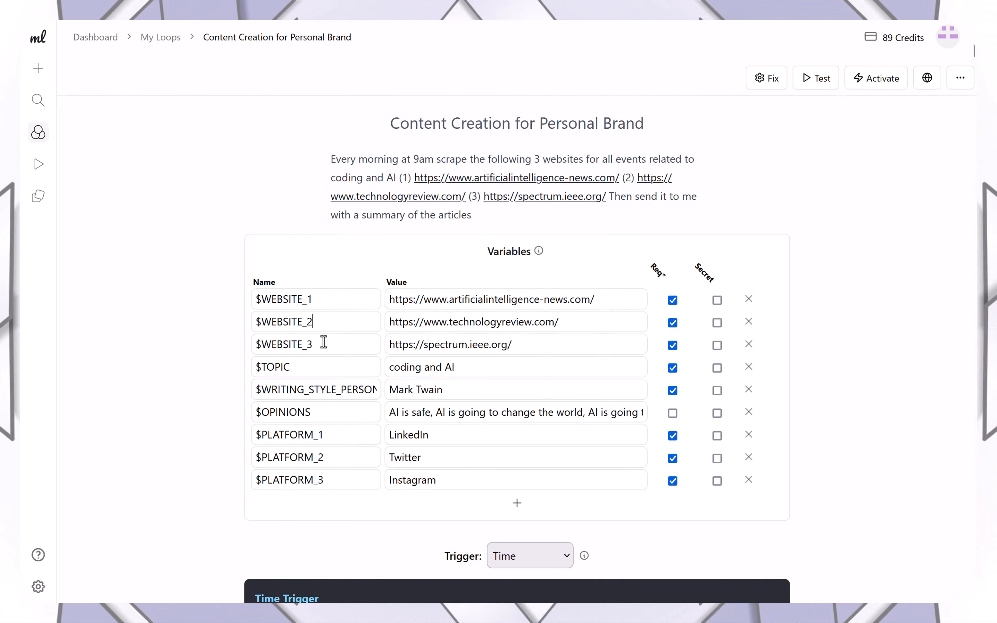
pyautogui.click(438, 300)
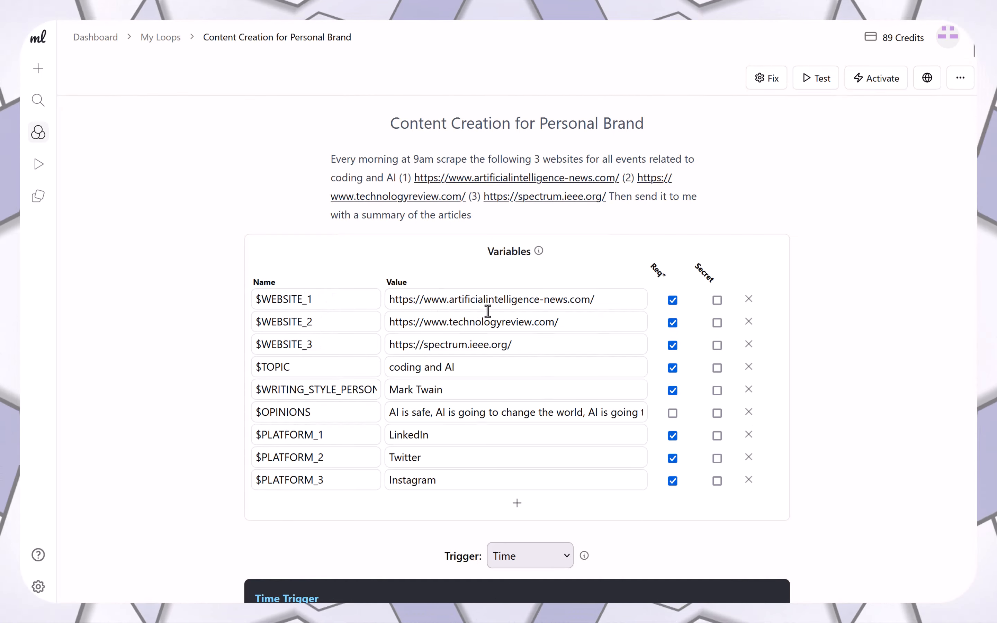
pyautogui.doubleClick(496, 296)
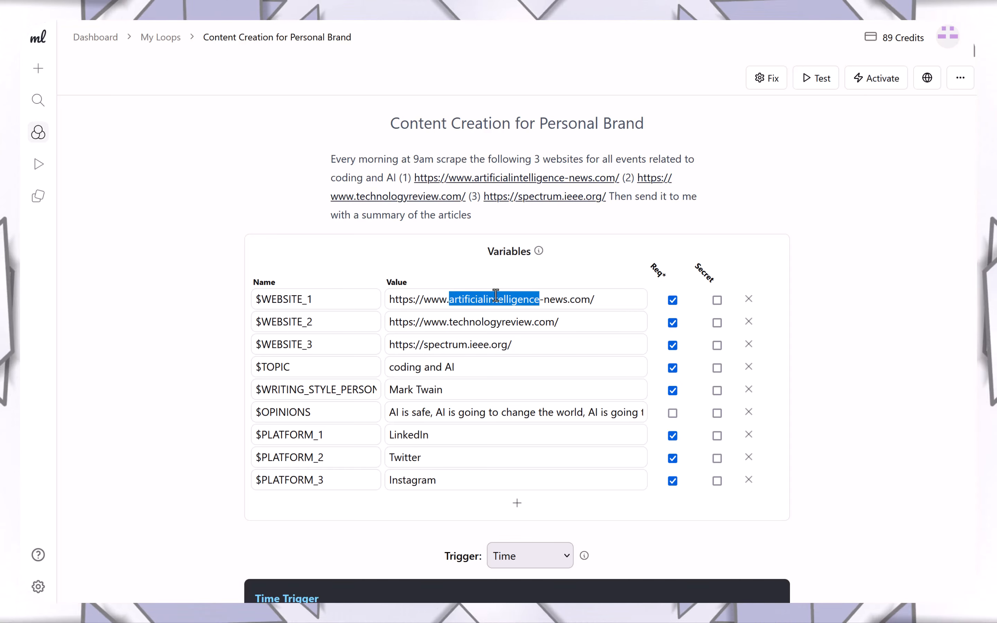
pyautogui.doubleClick(498, 322)
pyautogui.click(490, 343)
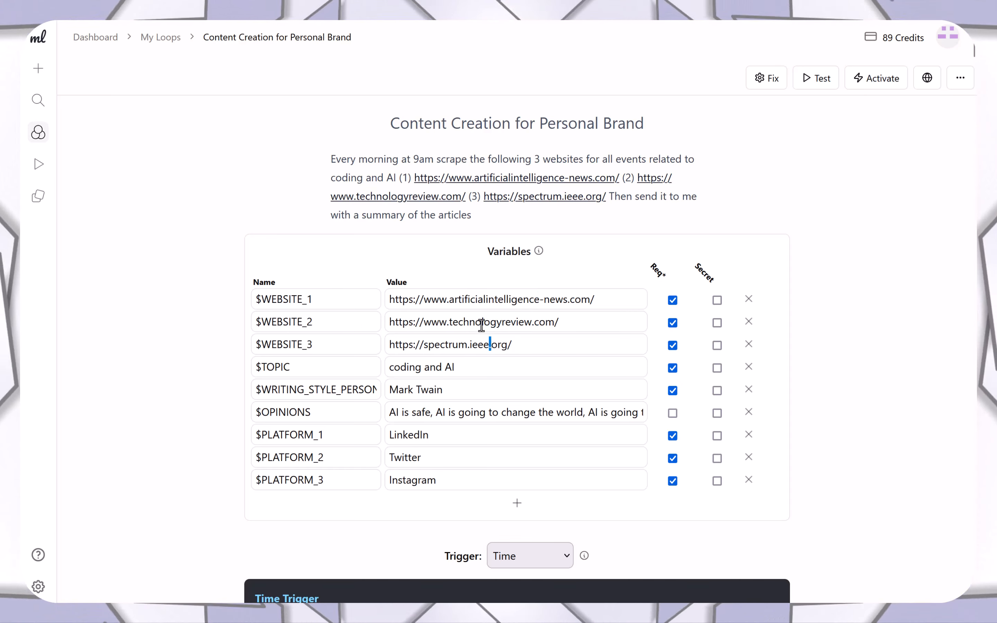
# - Try replacing the $WEBSITE_1 value with techgadgets.com
pyautogui.doubleClick(466, 296)
pyautogui.tripleClick(467, 296)
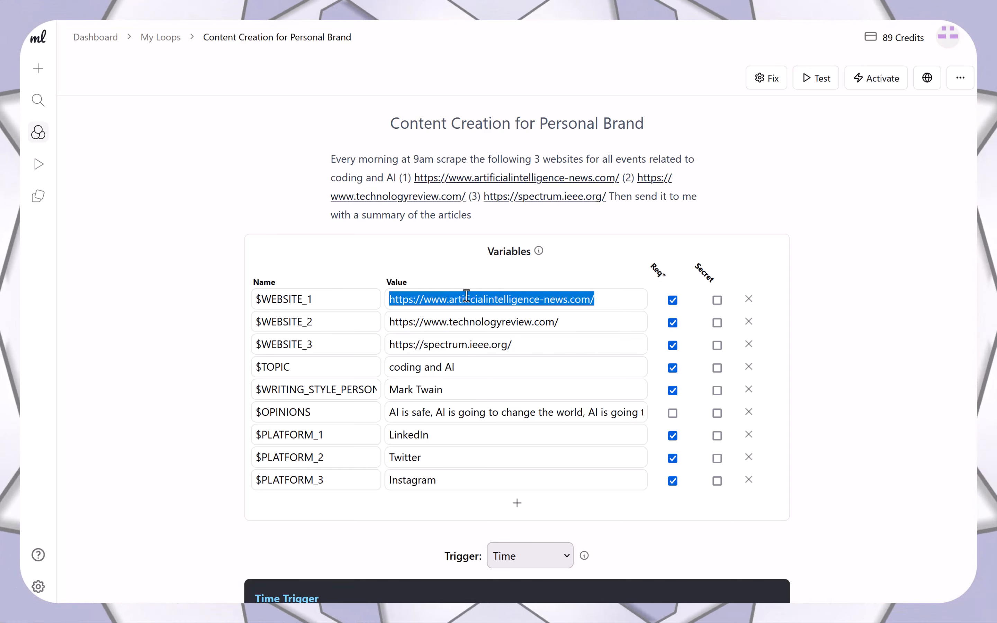
pyautogui.write('techgad')
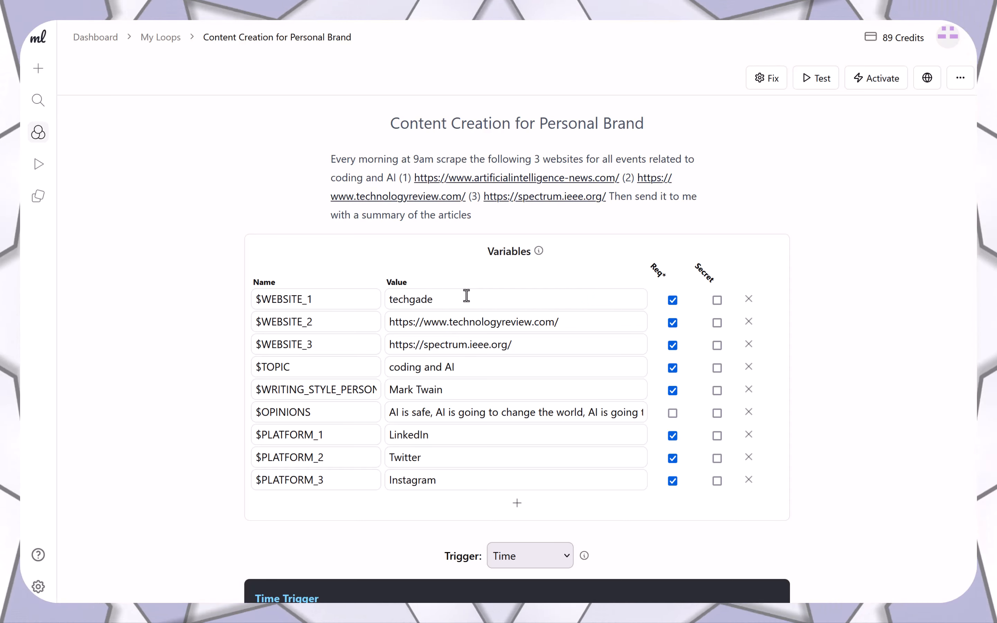
pyautogui.write('gets.com')
pyautogui.hotkey('ctrl', 'a')
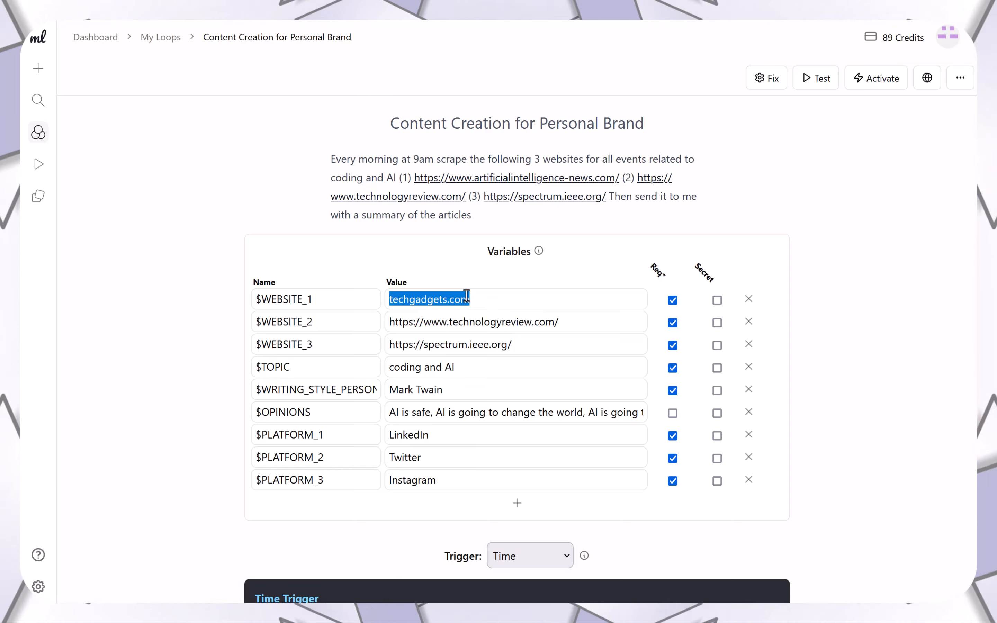
# - Undo the replacement of the $WEBSITE_1 value
pyautogui.hotkey('ctrl', 'z')
pyautogui.hotkey('ctrl', 'z')
pyautogui.hotkey('ctrl', 'z')
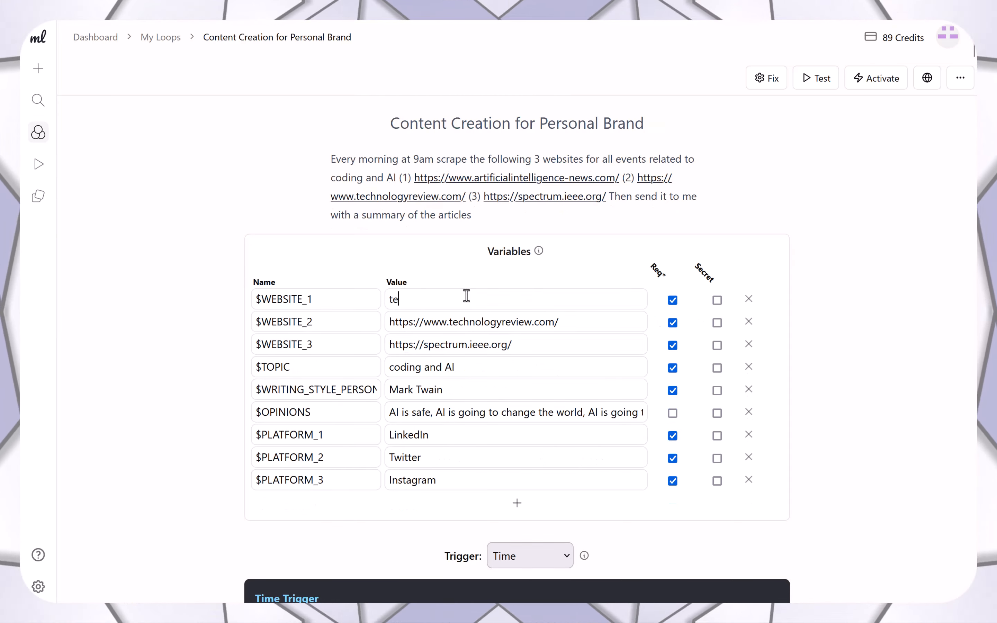
pyautogui.hotkey('ctrl', 'z')
pyautogui.hotkey('ctrl', 'z')
pyautogui.click(600, 295)
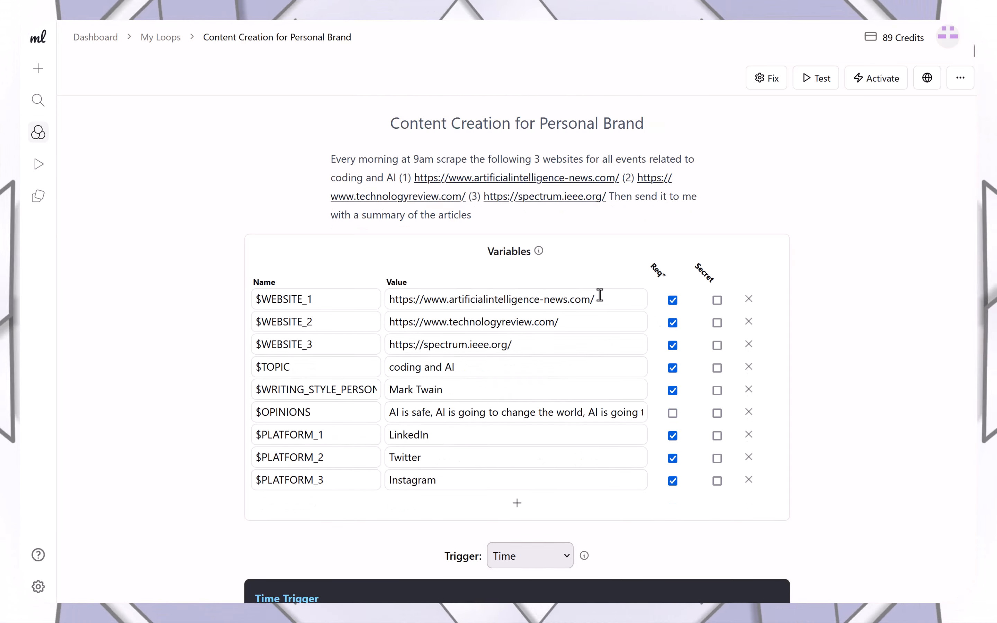
# - Examine the $TOPIC variable's value together with the website addresses it filters
pyautogui.moveTo(469, 367); pyautogui.dragTo(368, 366)
pyautogui.click(301, 367)
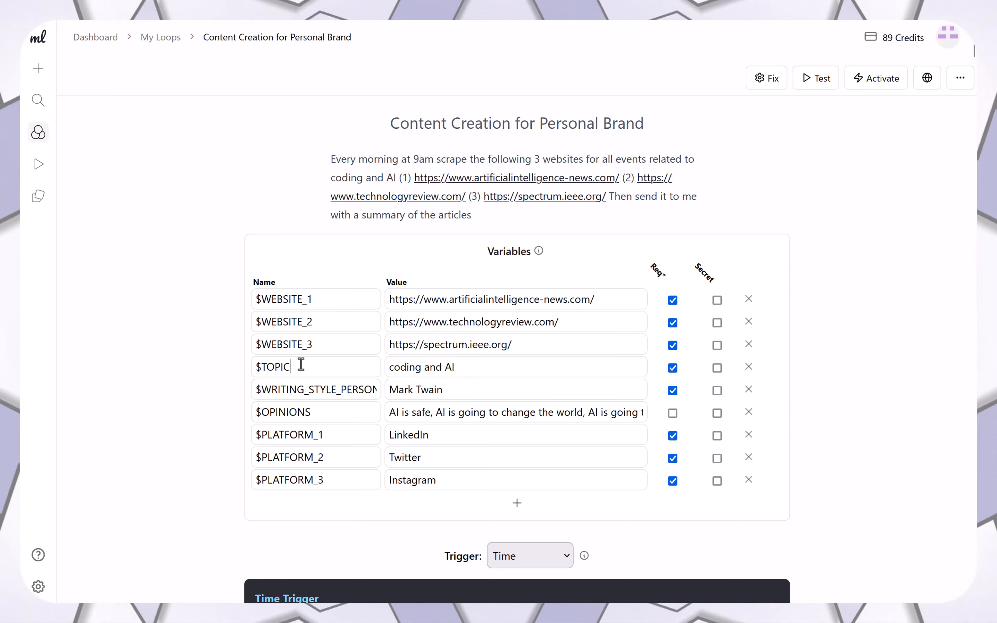
pyautogui.doubleClick(412, 368)
pyautogui.click(476, 366)
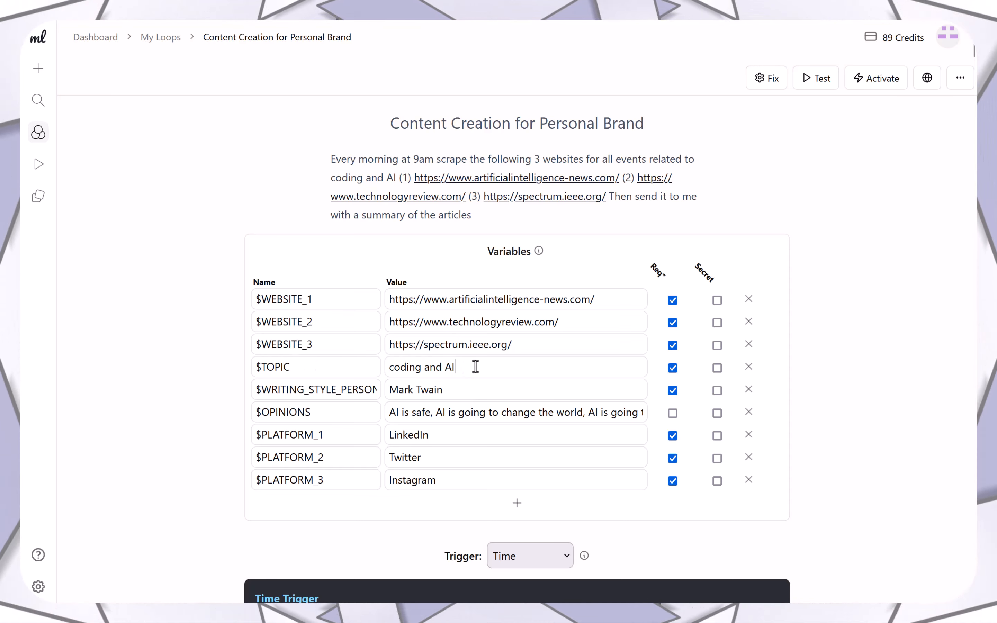
pyautogui.moveTo(475, 366); pyautogui.dragTo(377, 368)
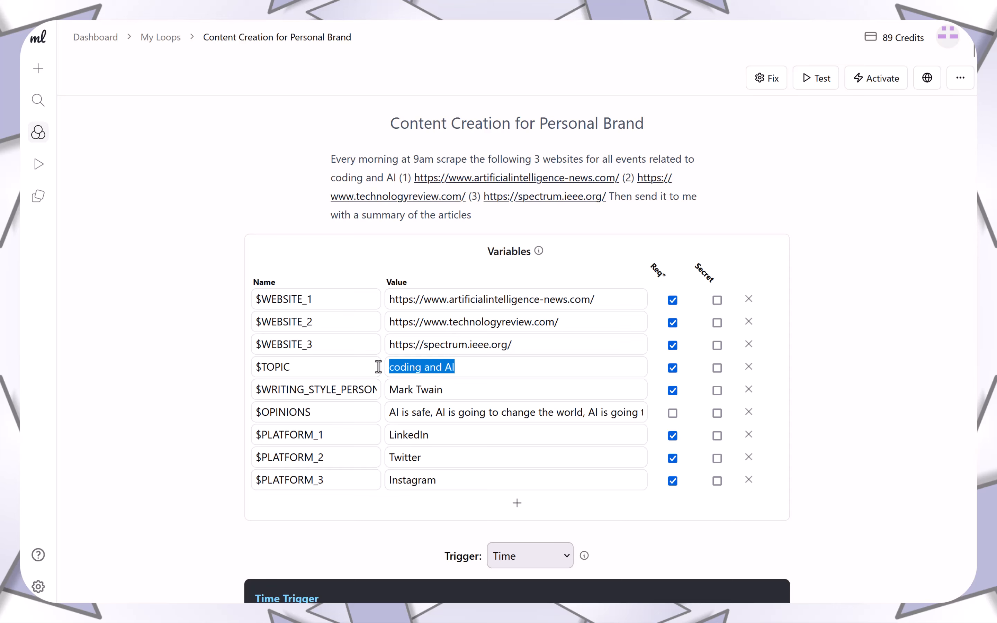
pyautogui.click(408, 367)
pyautogui.doubleClick(408, 367)
pyautogui.click(430, 367)
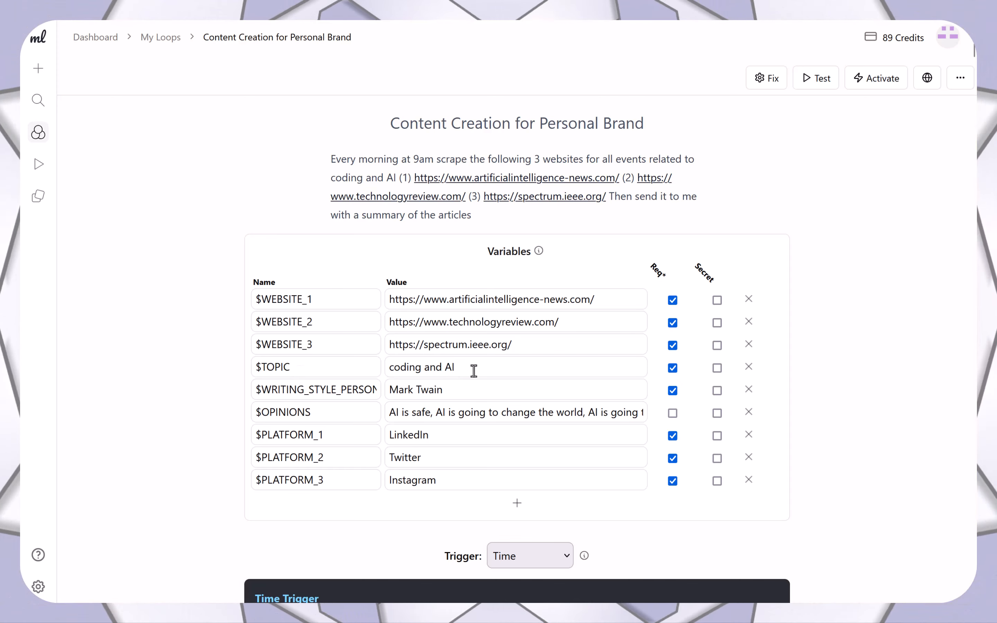
pyautogui.moveTo(474, 370); pyautogui.dragTo(388, 369)
pyautogui.click(412, 345)
pyautogui.click(416, 324)
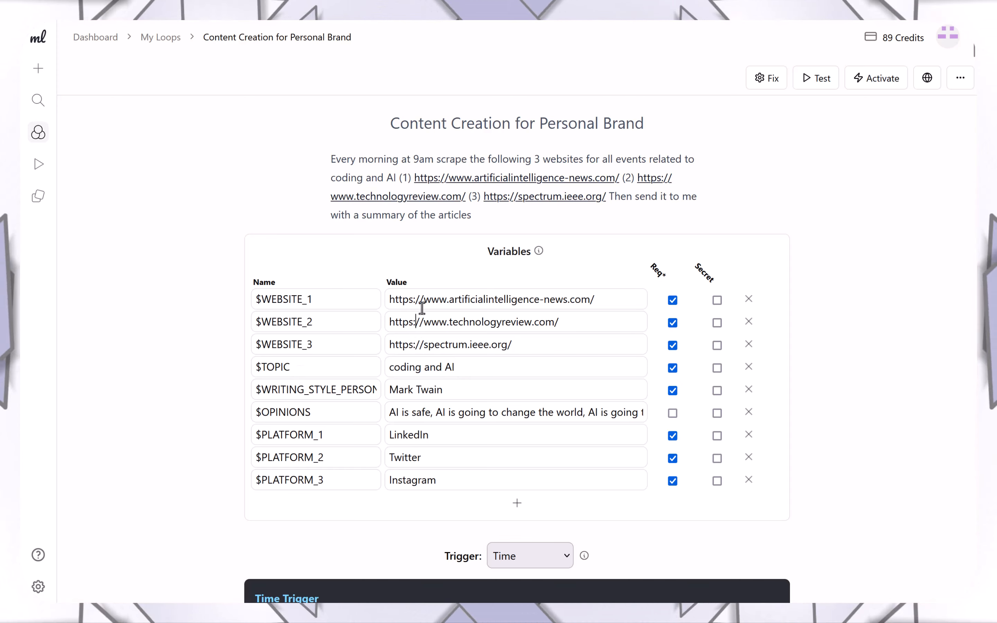
pyautogui.tripleClick(423, 301)
pyautogui.click(423, 302)
pyautogui.moveTo(470, 369); pyautogui.dragTo(389, 369)
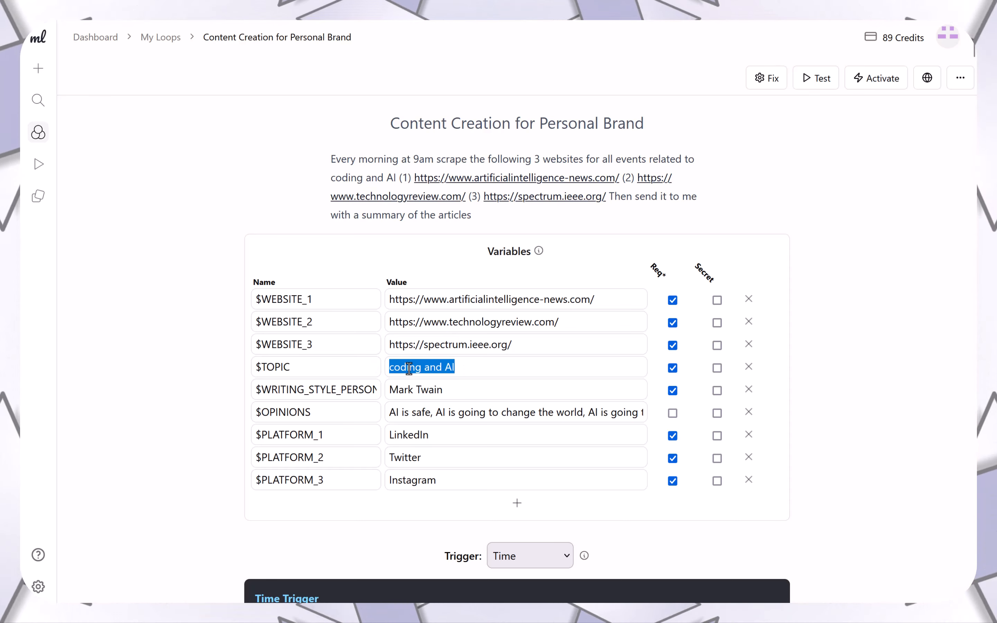
pyautogui.doubleClick(479, 363)
pyautogui.doubleClick(480, 363)
pyautogui.click(463, 369)
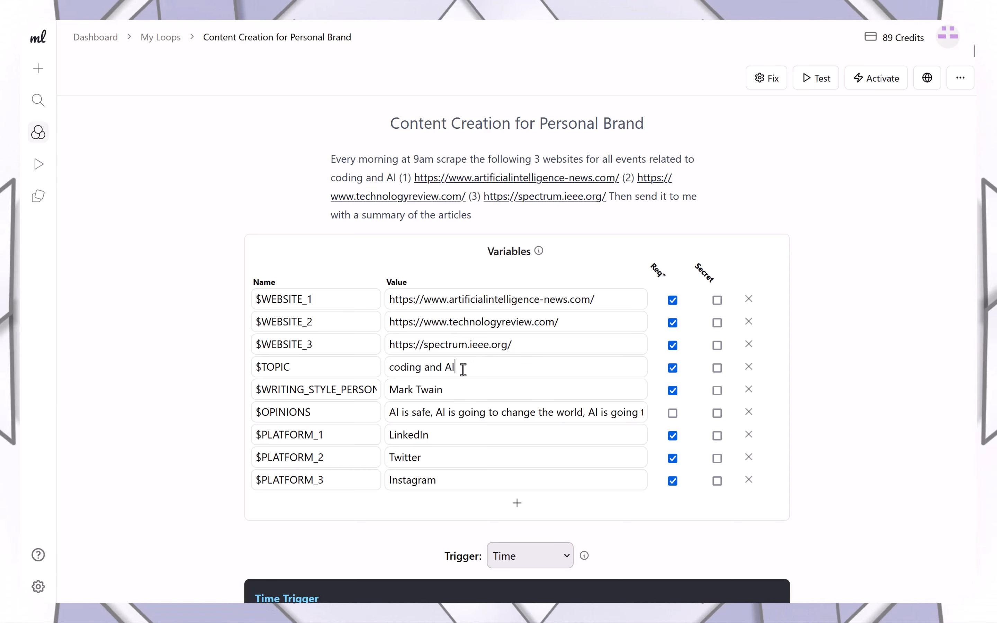
pyautogui.moveTo(470, 369); pyautogui.dragTo(364, 369)
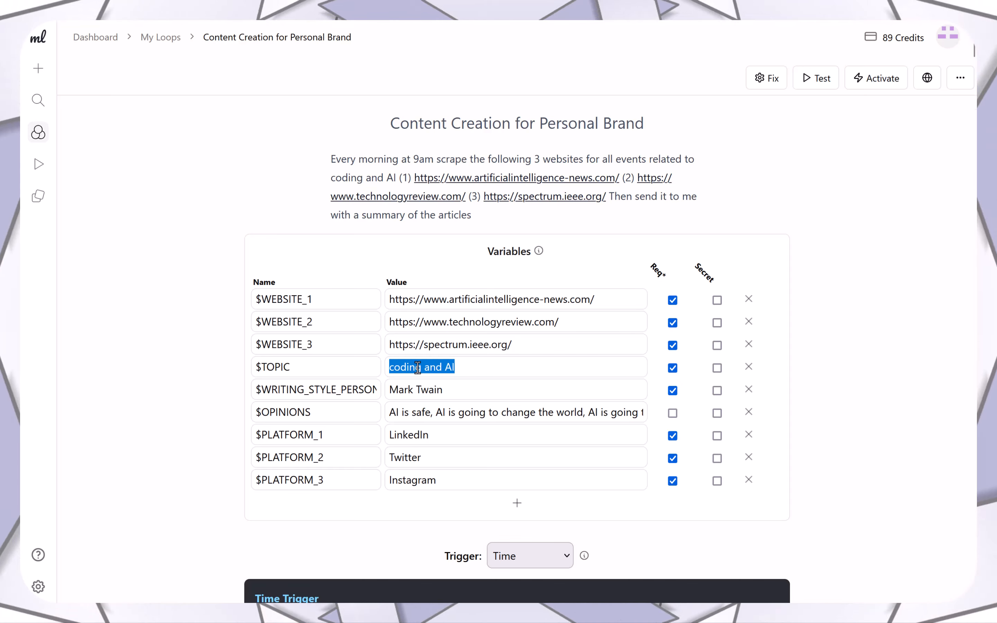
pyautogui.click(463, 373)
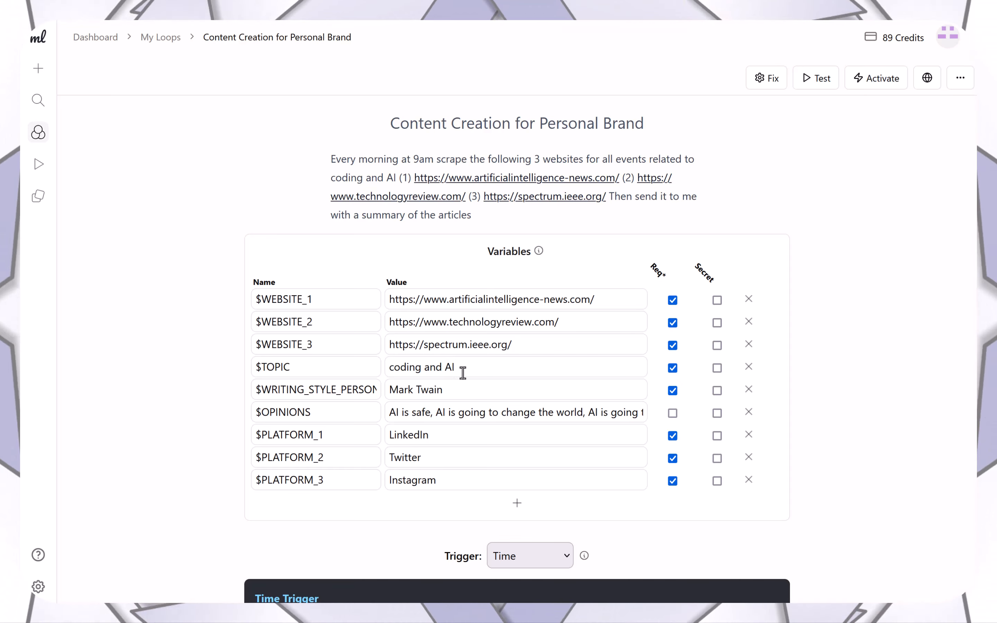
# - Examine the LLM block's instruction for choosing the best articles from the three scrape outputs
pyautogui.scroll(-2, 457, 383)
pyautogui.scroll(-10, 423, 445)
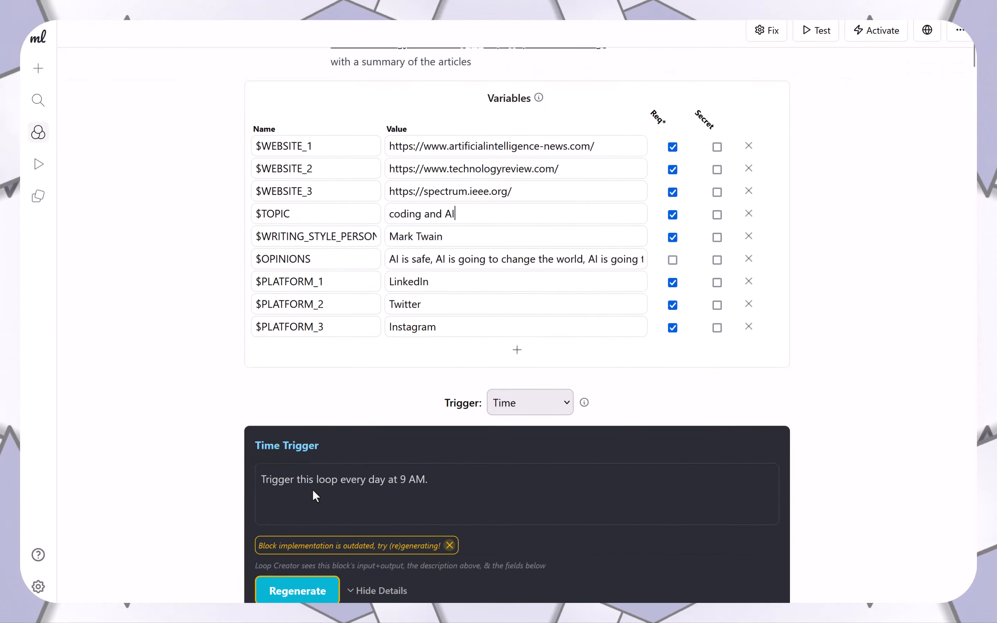
pyautogui.scroll(-15, 312, 489)
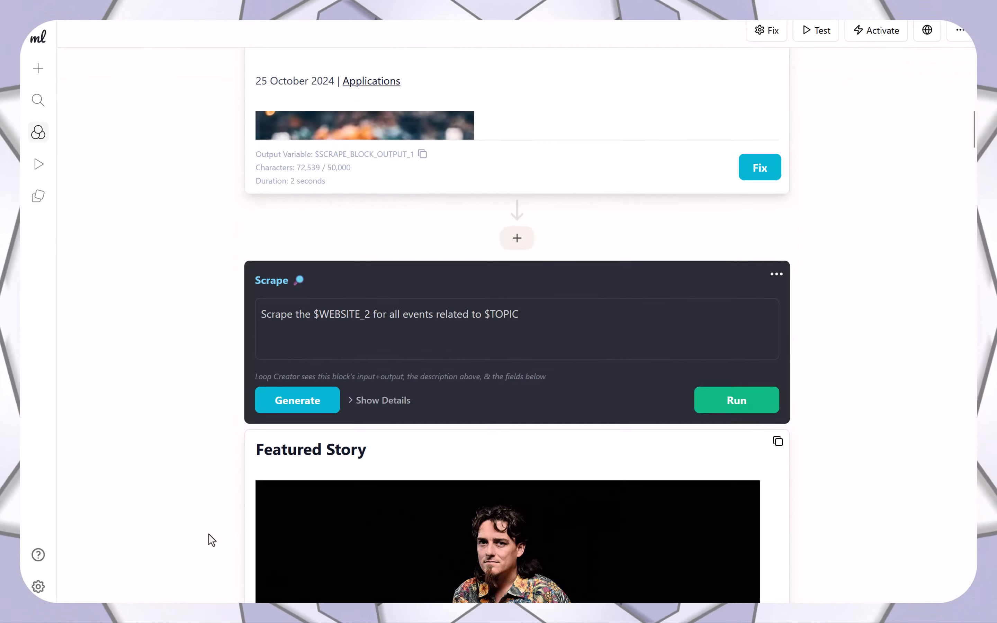
pyautogui.scroll(-10, 208, 534)
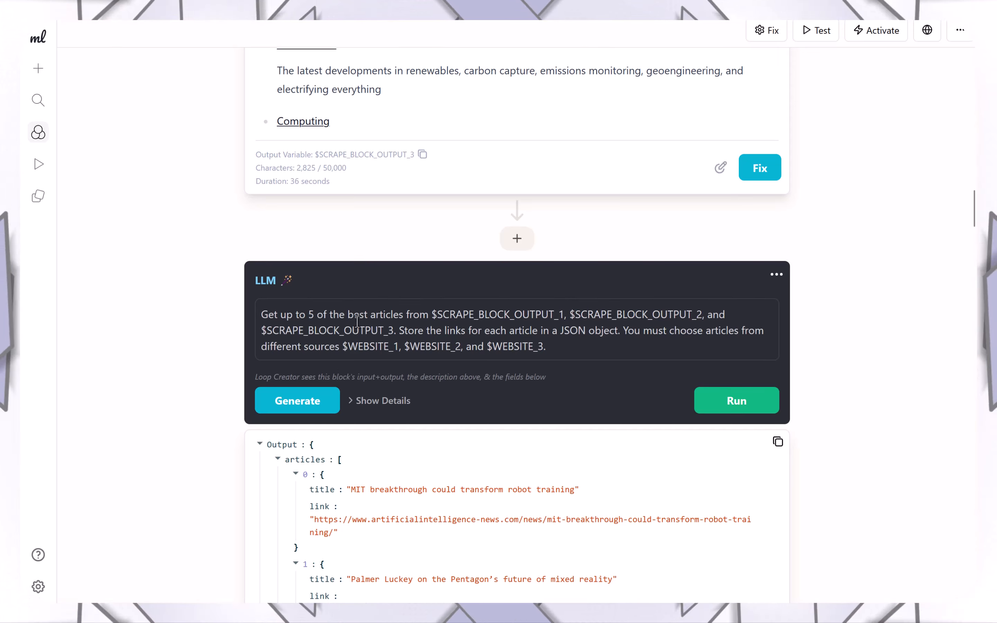
pyautogui.doubleClick(325, 325)
pyautogui.click(349, 314)
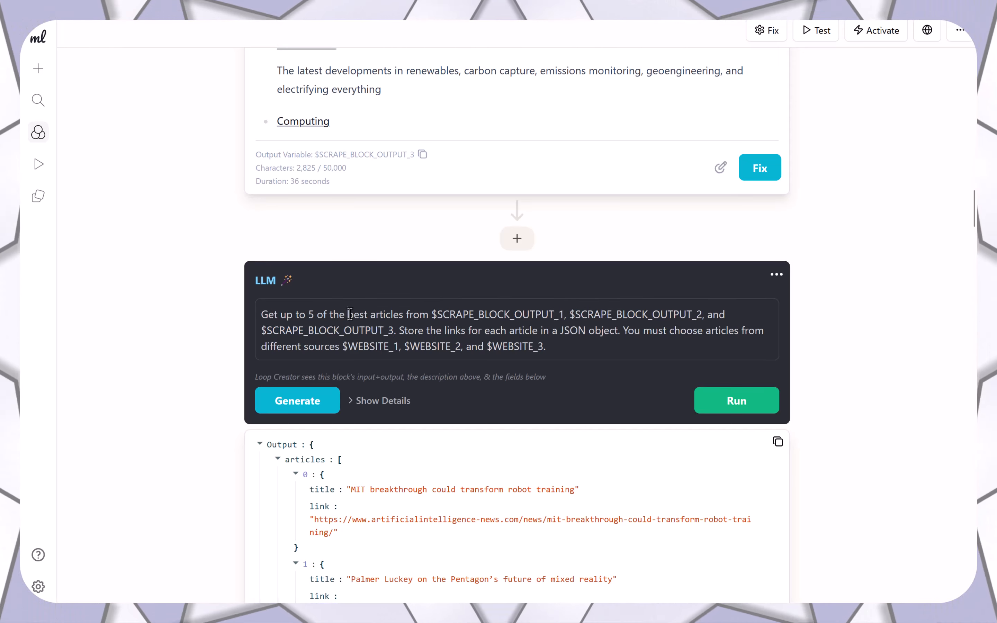
pyautogui.moveTo(275, 316); pyautogui.dragTo(394, 316)
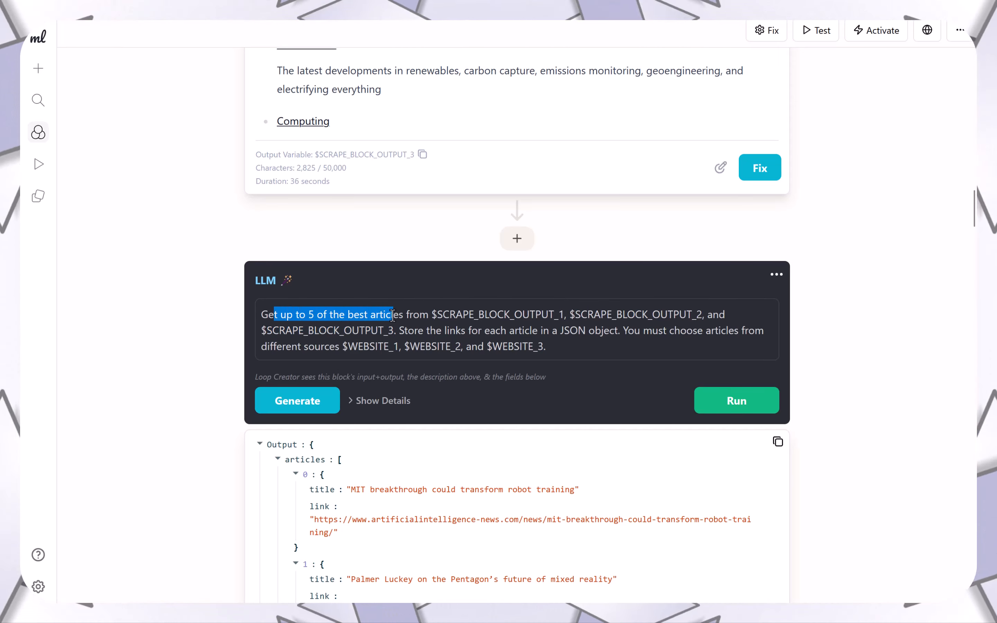
# - Compare the scrape blocks' outputs with the LLM block's instruction to choose articles from different sources and store their links as JSON
pyautogui.click(394, 316)
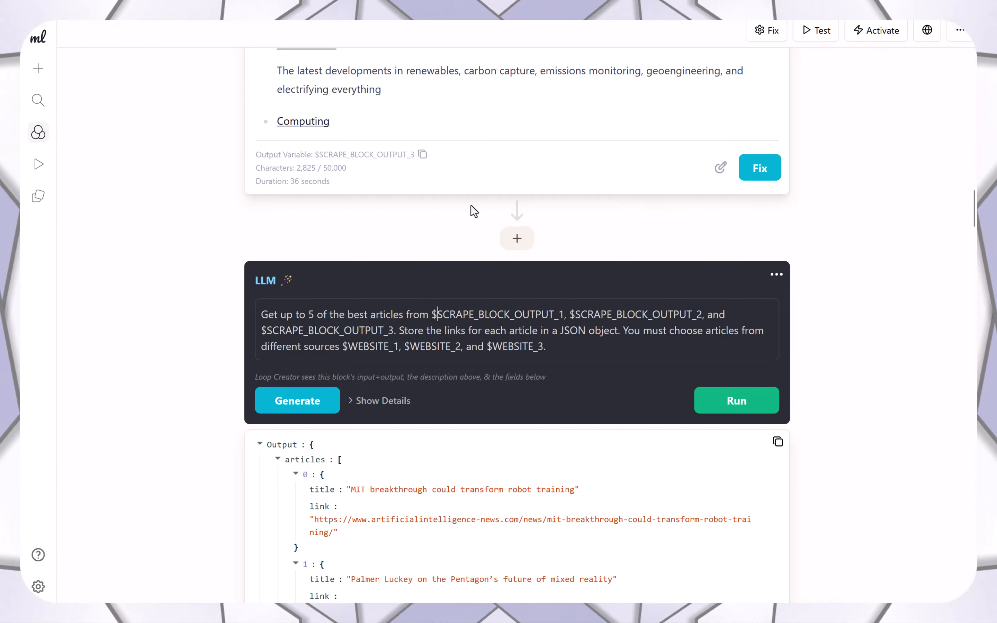
pyautogui.scroll(15, 471, 205)
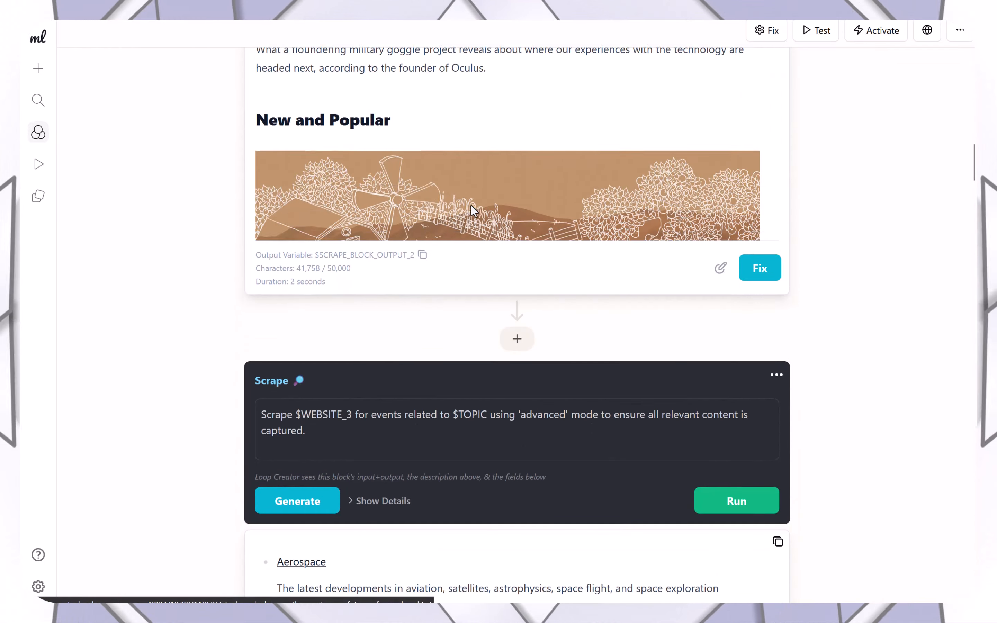
pyautogui.scroll(-20, 471, 205)
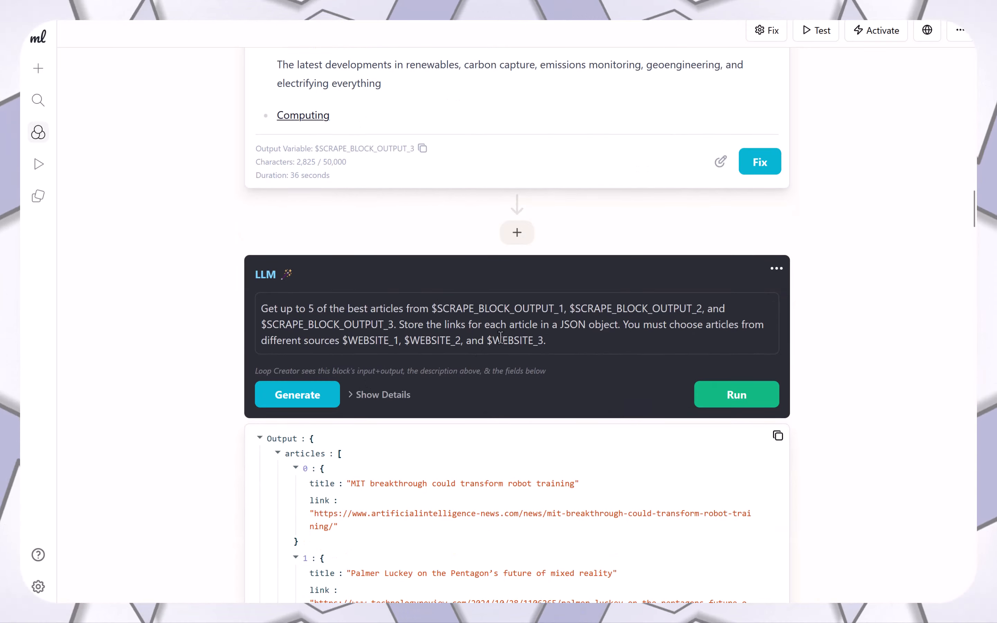
pyautogui.click(598, 332)
pyautogui.scroll(-3, 574, 348)
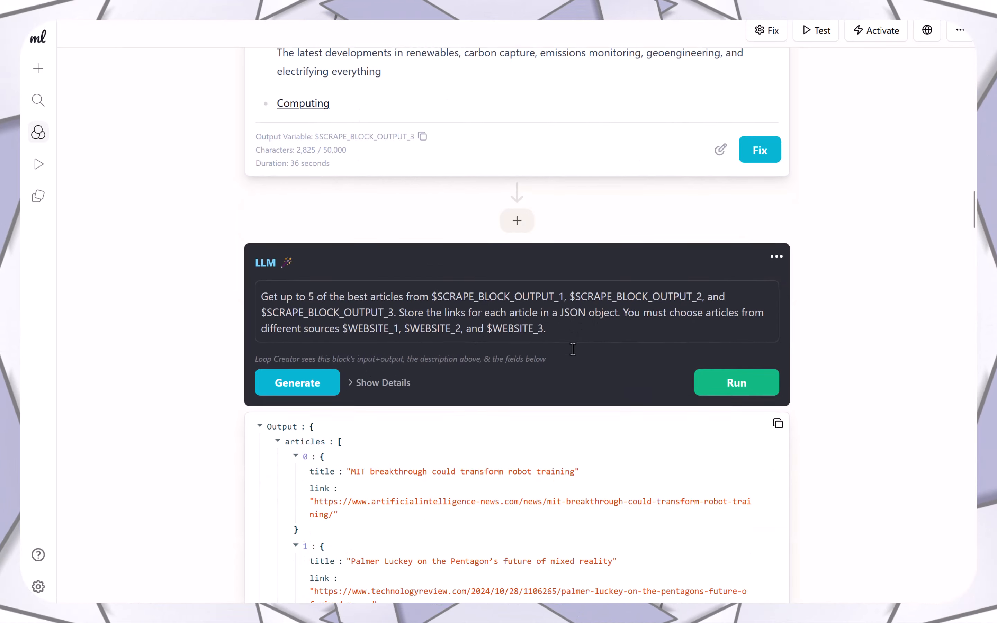
# - Review the article titles and links in the first LLM block's JSON output
pyautogui.moveTo(330, 357); pyautogui.dragTo(454, 357)
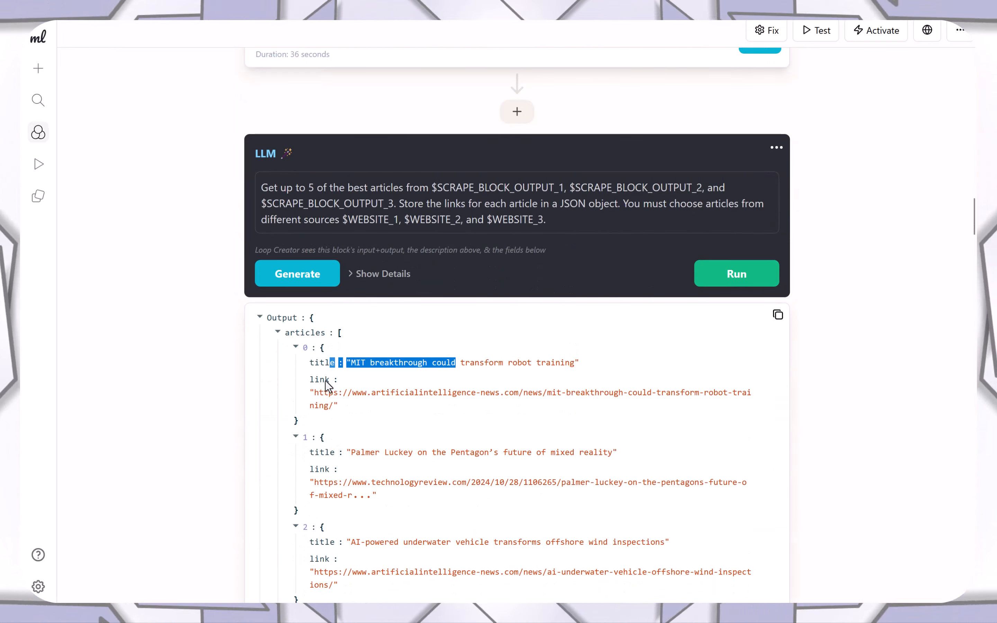
pyautogui.moveTo(310, 380); pyautogui.dragTo(371, 402)
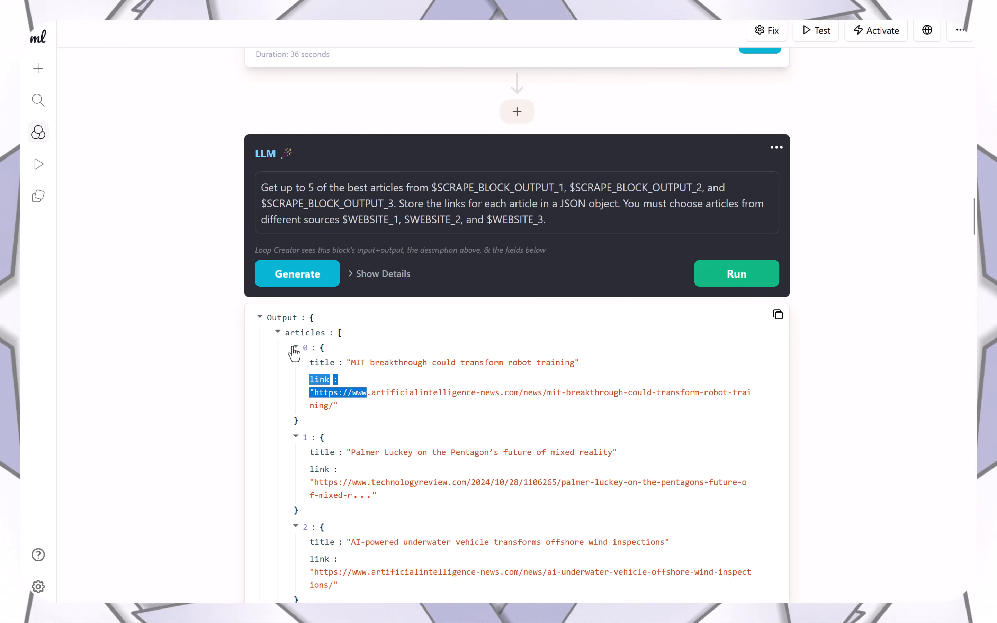
pyautogui.scroll(-10, 364, 412)
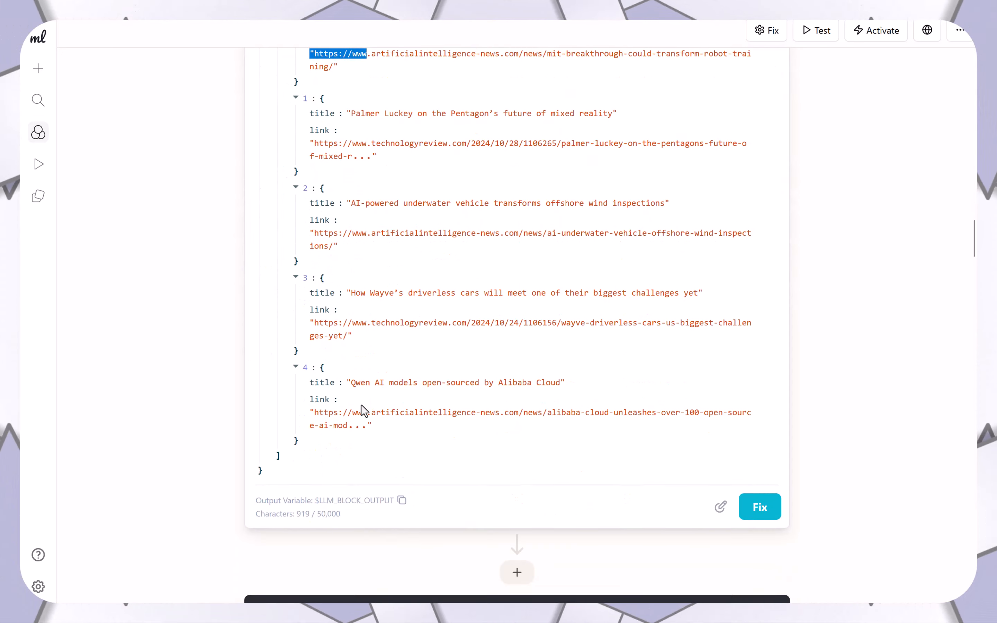
# - Read the Code block's instruction for opening and scraping each link from $LLM_BLOCK_OUTPUT
pyautogui.scroll(-5, 362, 404)
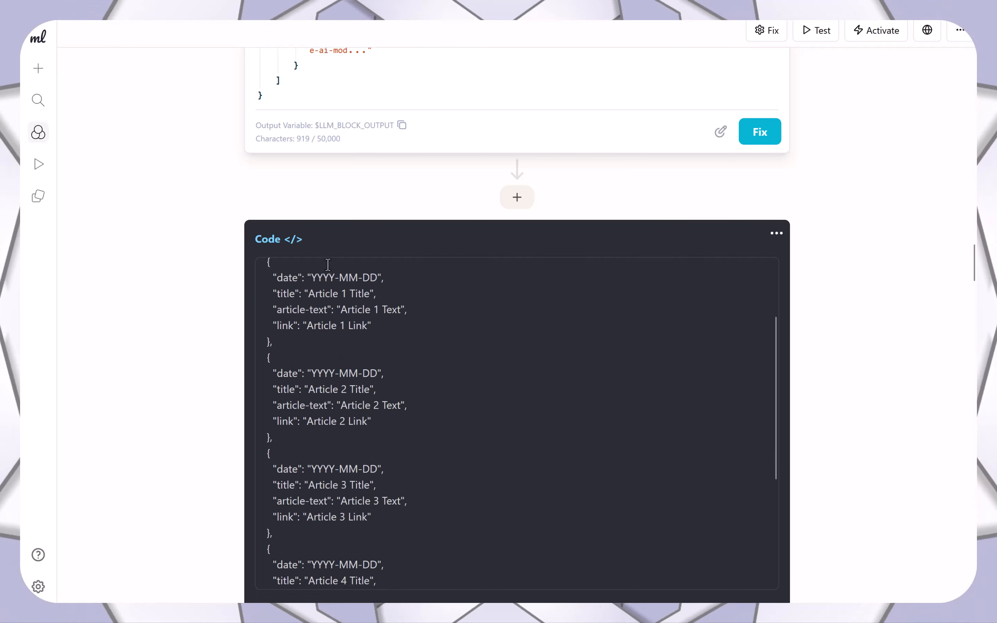
pyautogui.scroll(1, 194, 312)
pyautogui.scroll(3, 351, 355)
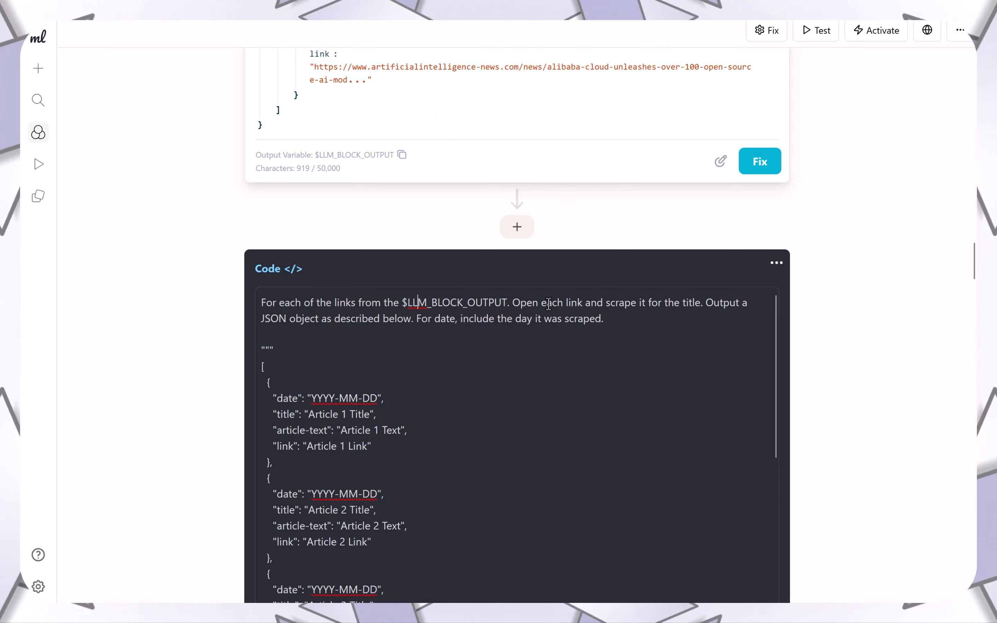
pyautogui.moveTo(546, 303); pyautogui.dragTo(566, 347)
pyautogui.scroll(-2, 457, 399)
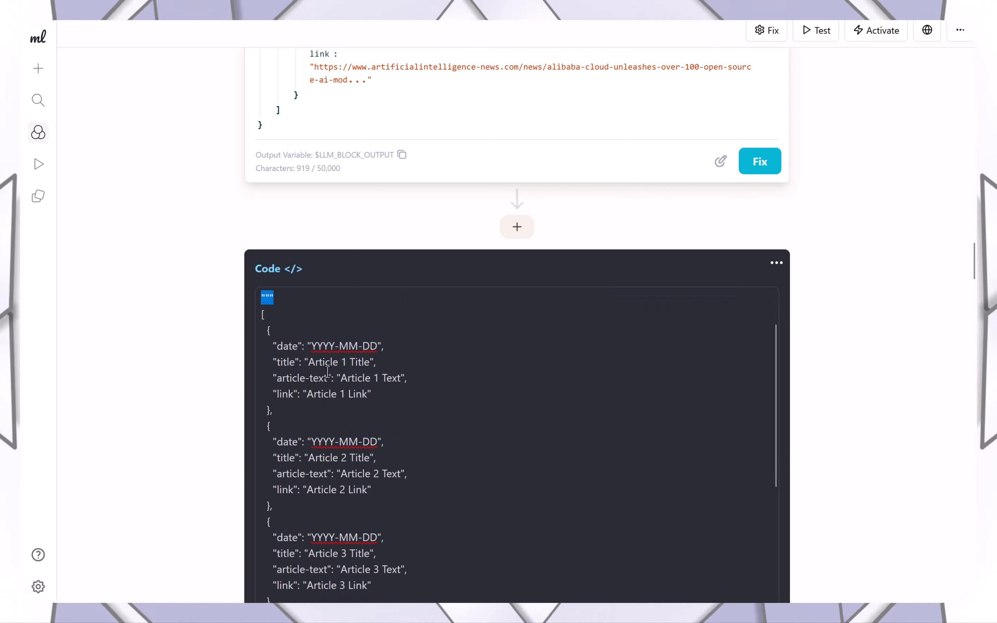
# - Examine the date, title, article-text and link fields in the Code block's JSON output template
pyautogui.moveTo(326, 345); pyautogui.dragTo(401, 346)
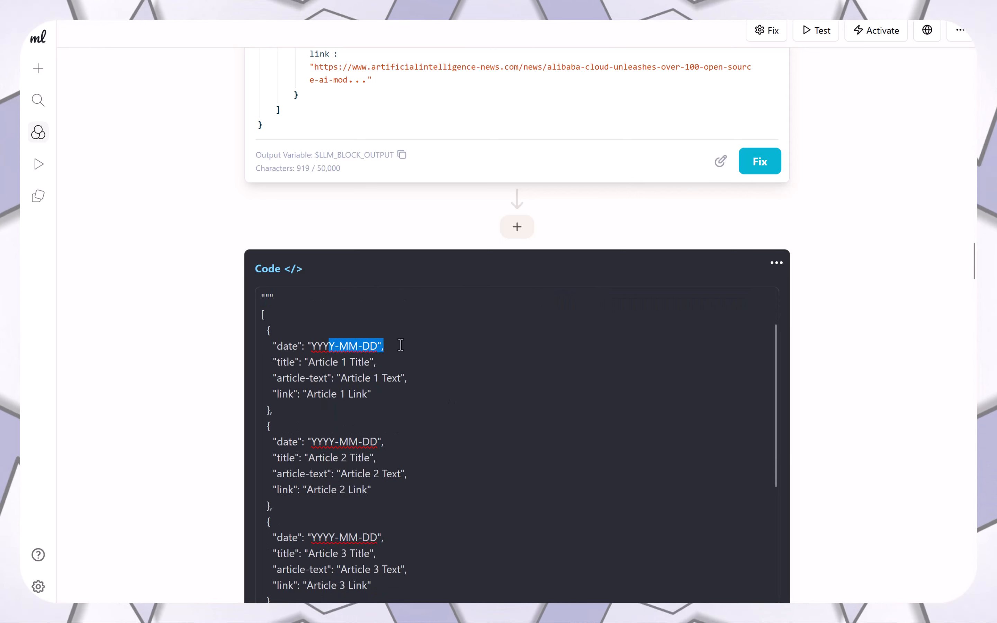
pyautogui.click(400, 345)
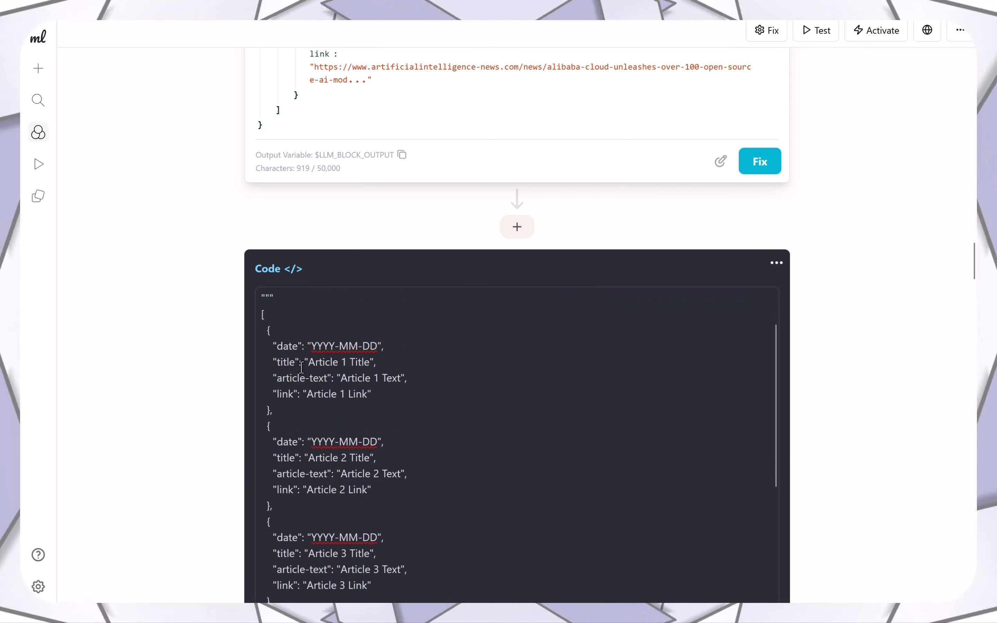
pyautogui.moveTo(301, 367); pyautogui.dragTo(373, 378)
pyautogui.click(391, 367)
pyautogui.click(413, 379)
pyautogui.click(375, 393)
pyautogui.scroll(-4, 375, 393)
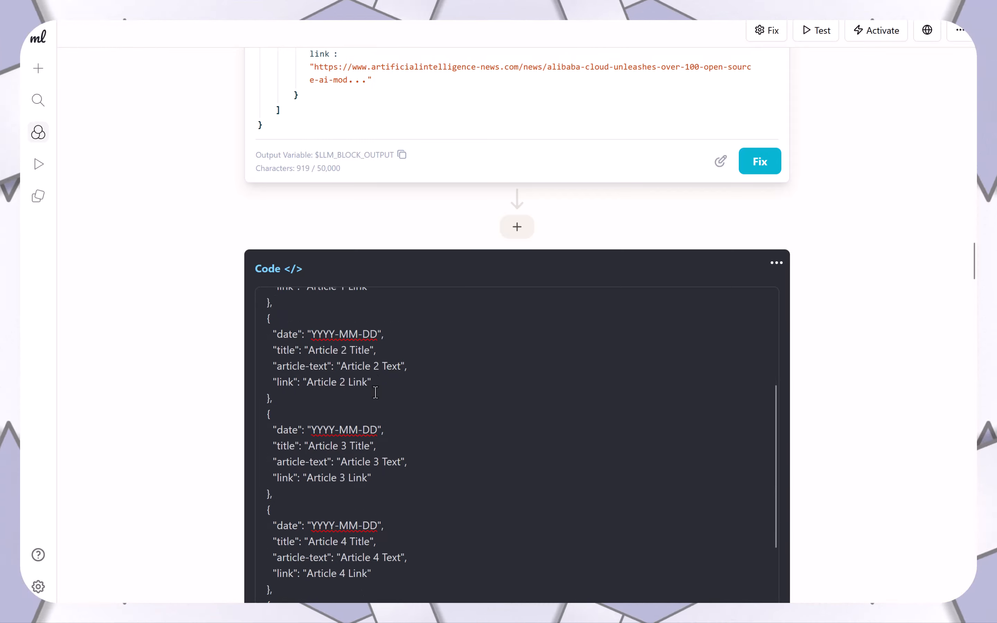
pyautogui.scroll(-6, 89, 498)
# - Review the Code block's output, expanding the full article text of the entry about the ByteDance intern
pyautogui.scroll(-10, 89, 497)
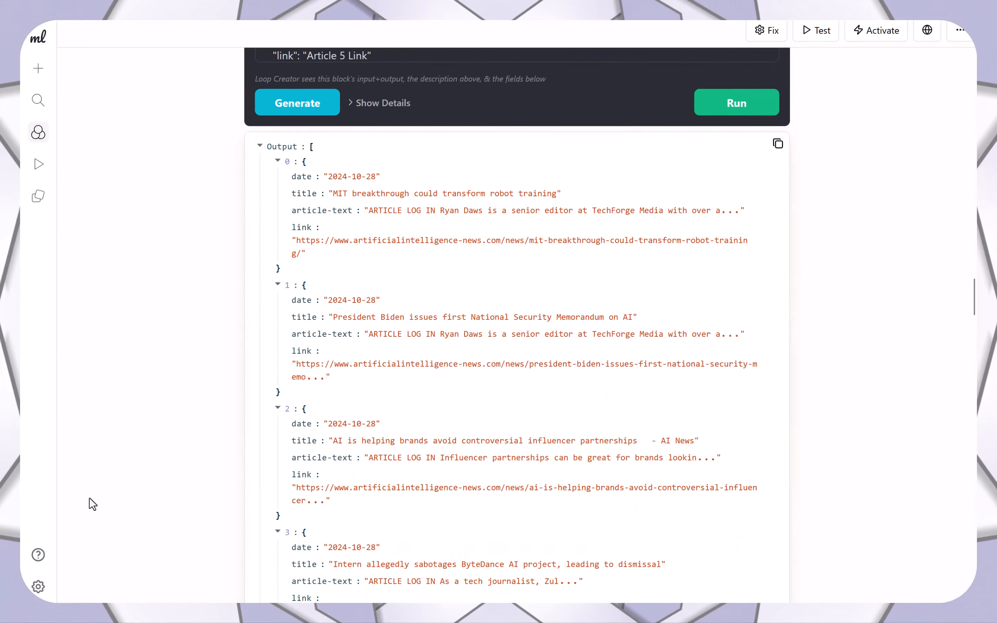
pyautogui.scroll(1, 427, 221)
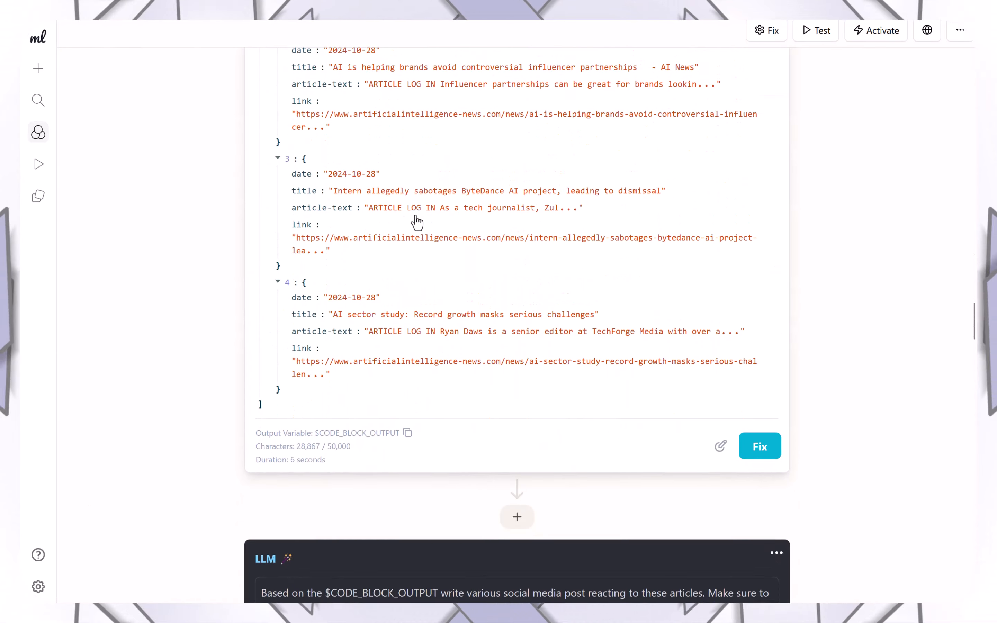
pyautogui.click(401, 216)
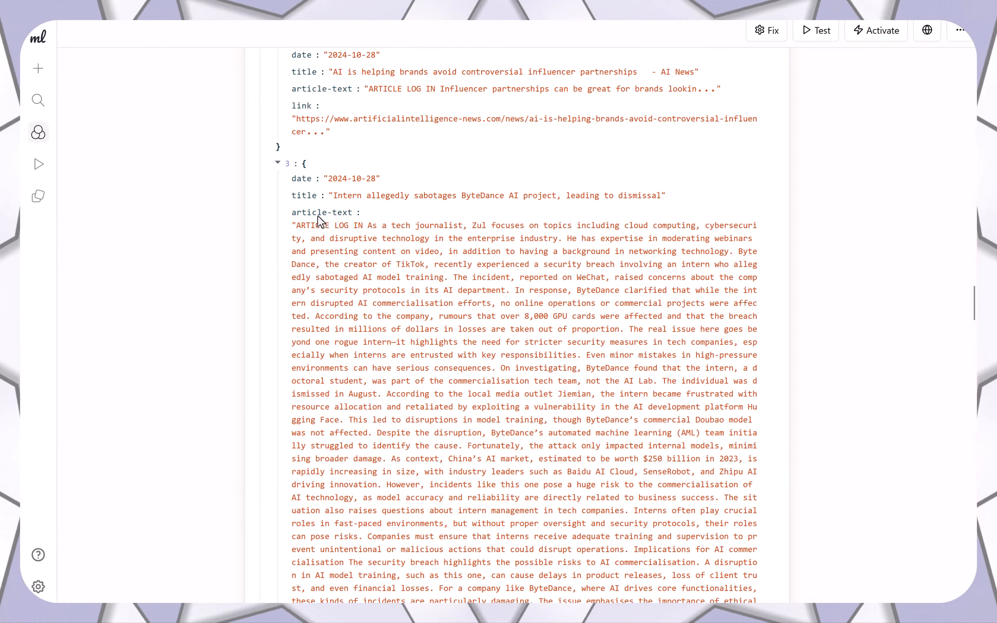
pyautogui.scroll(-10, 379, 274)
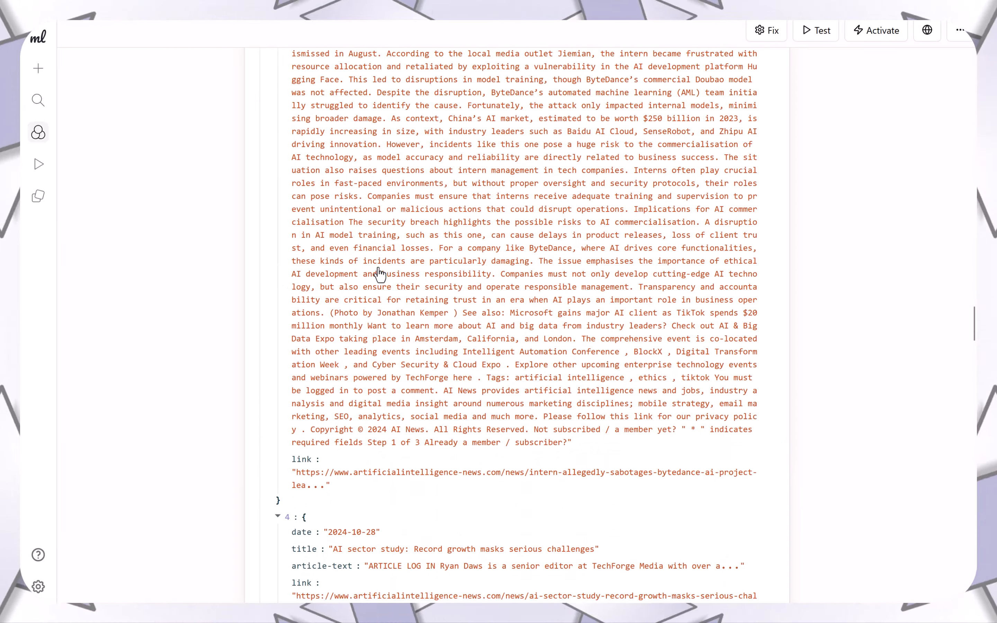
pyautogui.scroll(6, 379, 275)
pyautogui.scroll(-10, 379, 274)
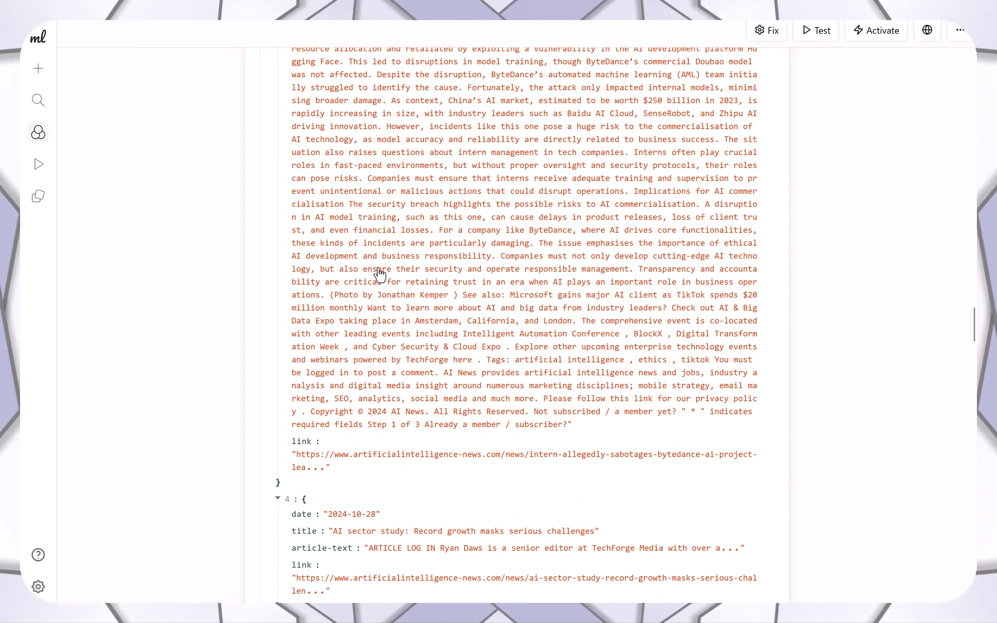
pyautogui.scroll(-7, 380, 274)
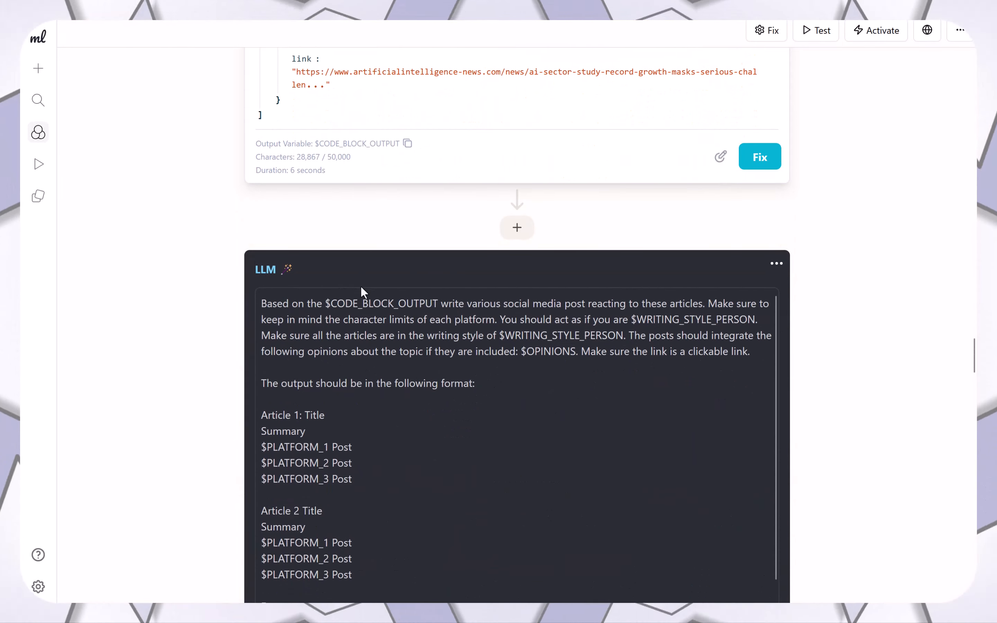
# - Examine the second LLM block's instruction on social media posts, platform character limits and $WRITING_STYLE_PERSON
pyautogui.scroll(3, 391, 310)
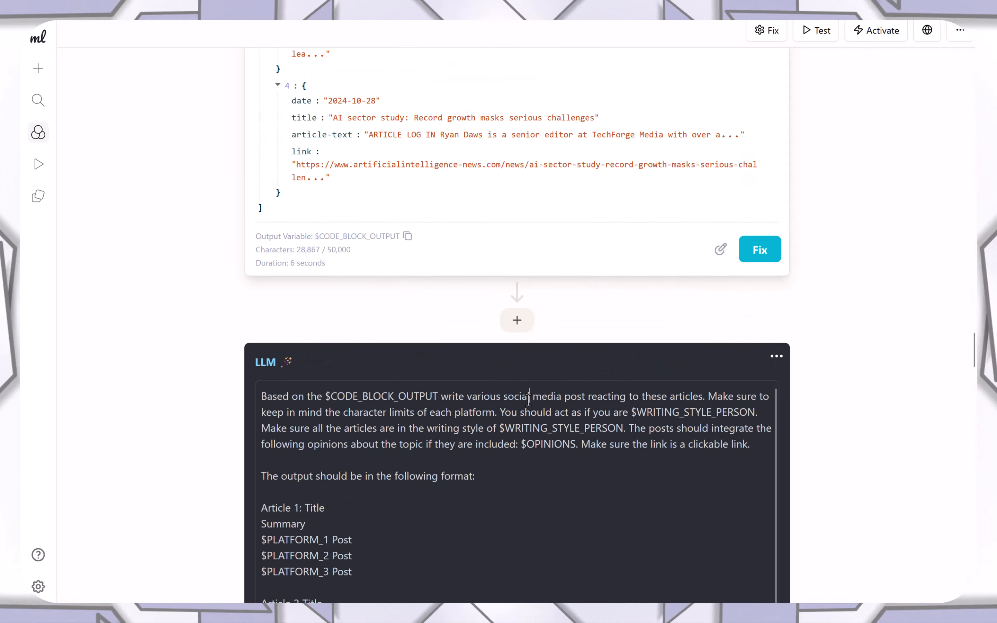
pyautogui.moveTo(529, 398); pyautogui.dragTo(647, 396)
pyautogui.click(646, 394)
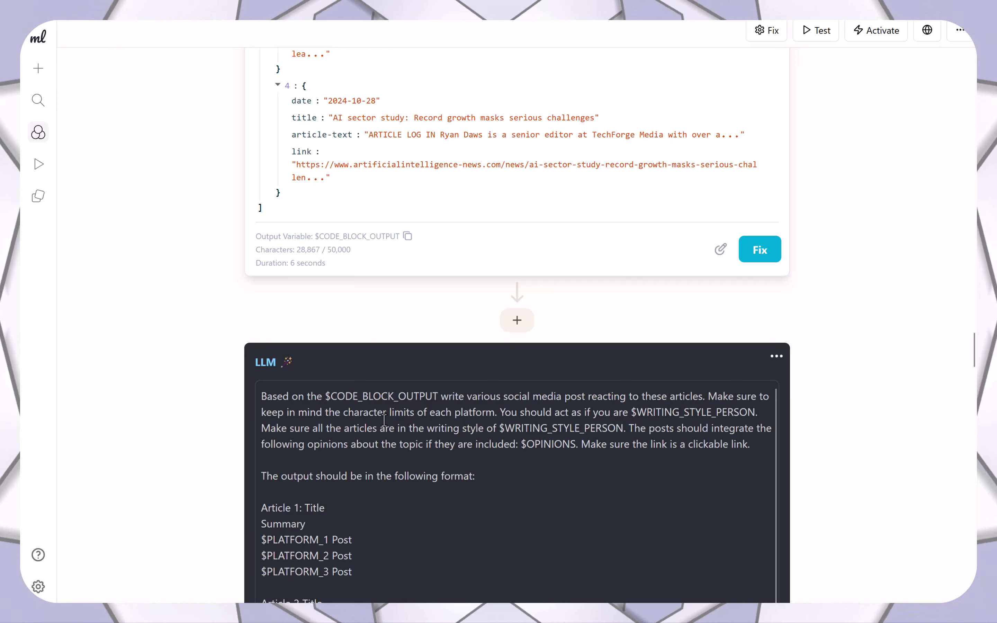
pyautogui.moveTo(359, 414); pyautogui.dragTo(460, 417)
pyautogui.click(460, 417)
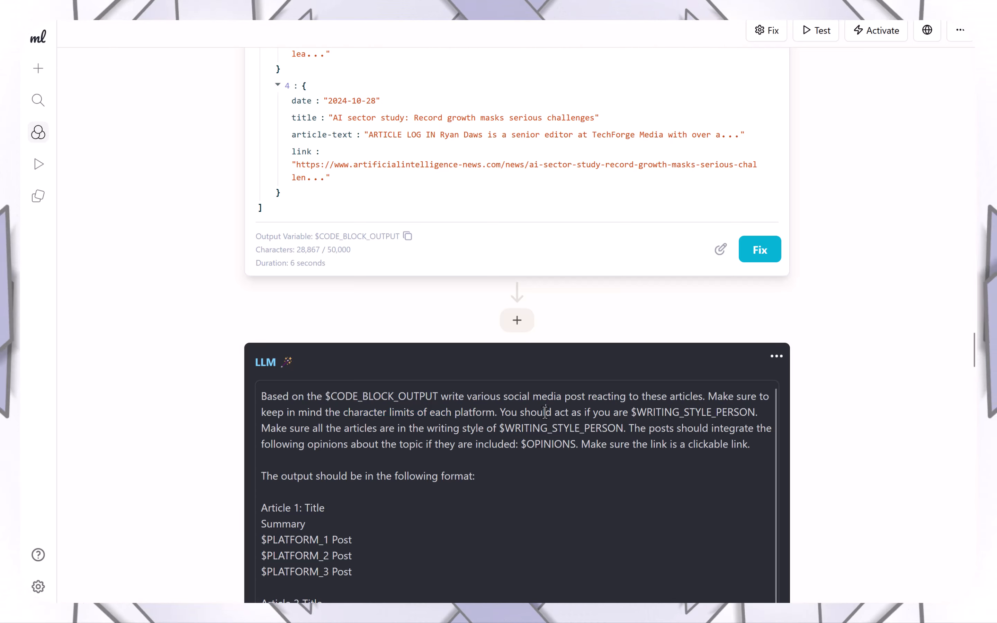
pyautogui.doubleClick(639, 414)
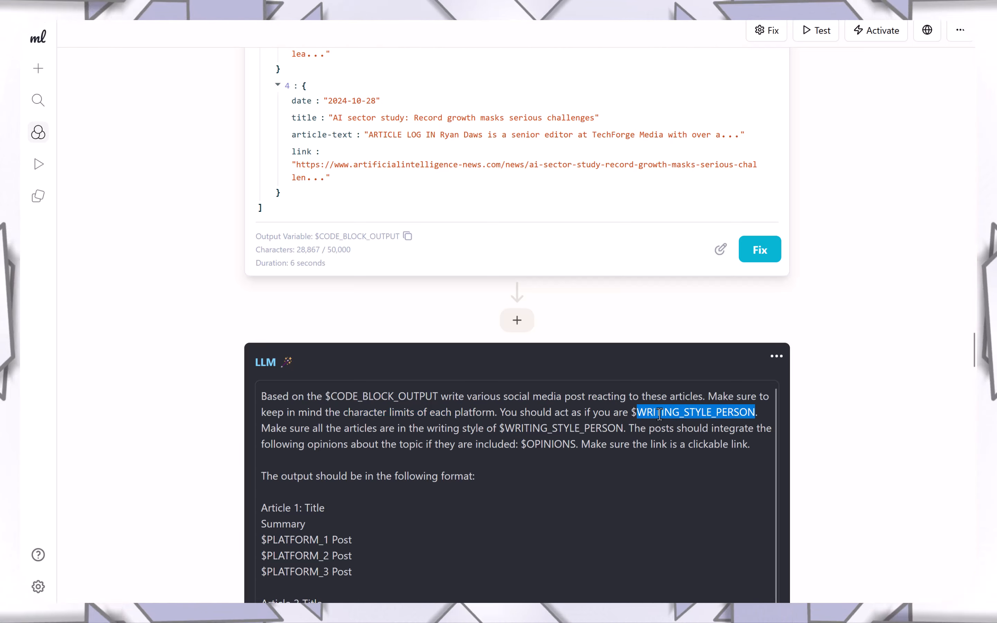
pyautogui.click(678, 412)
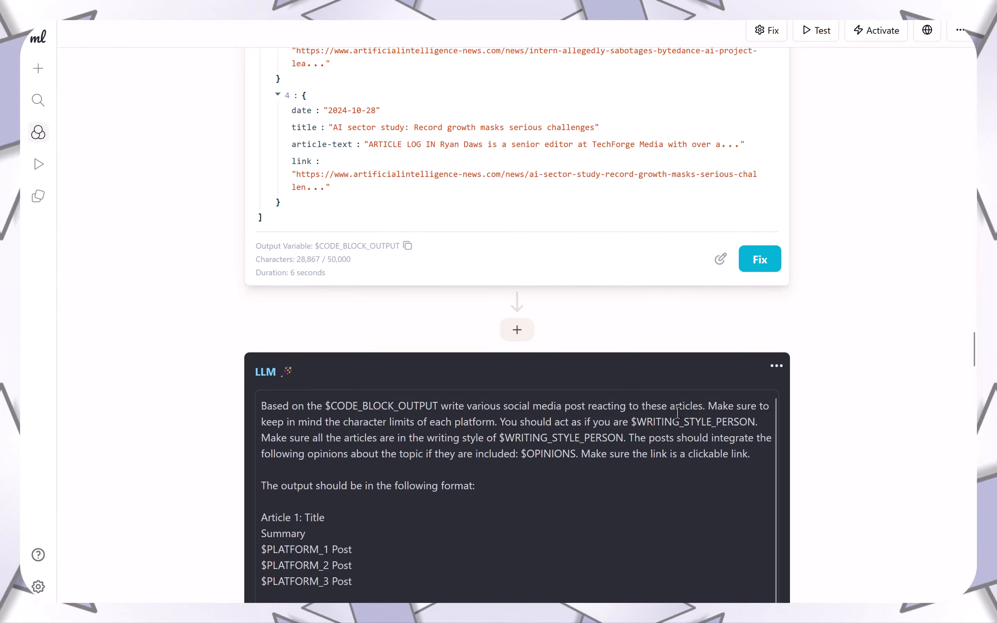
# - Examine the value assigned to the $WRITING_STYLE_PERSON variable in the loop's variables
pyautogui.scroll(10, 866, 340)
pyautogui.scroll(15, 866, 340)
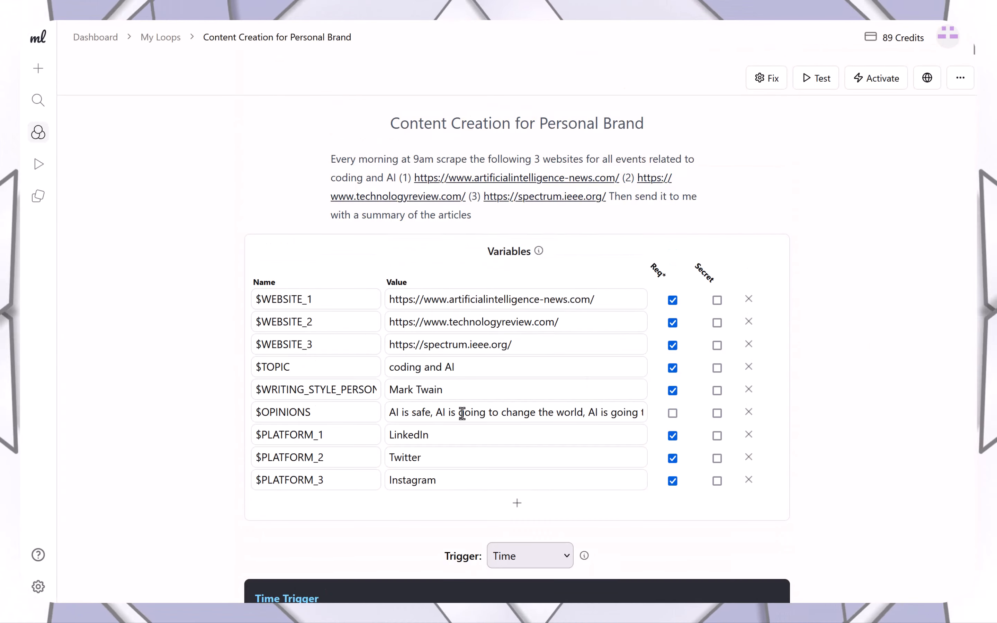
pyautogui.moveTo(465, 395); pyautogui.dragTo(367, 391)
pyautogui.click(421, 392)
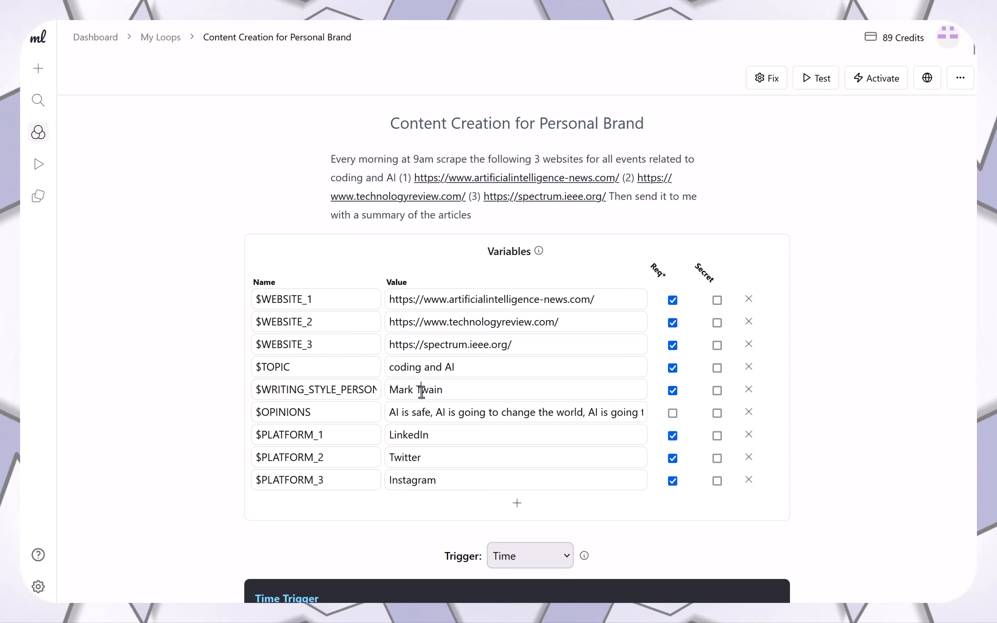
pyautogui.doubleClick(421, 392)
pyautogui.click(421, 391)
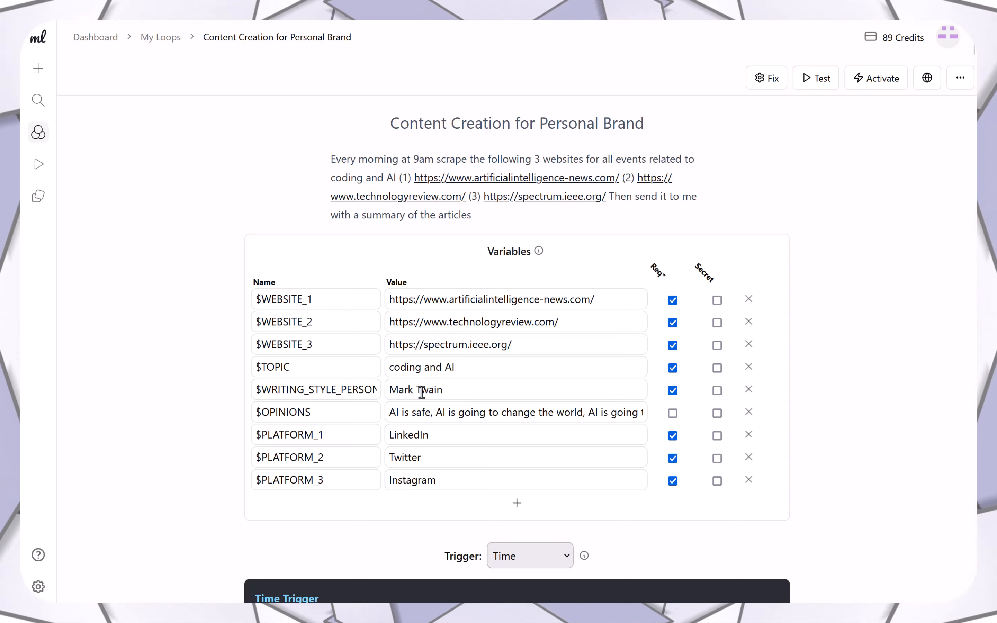
pyautogui.tripleClick(422, 392)
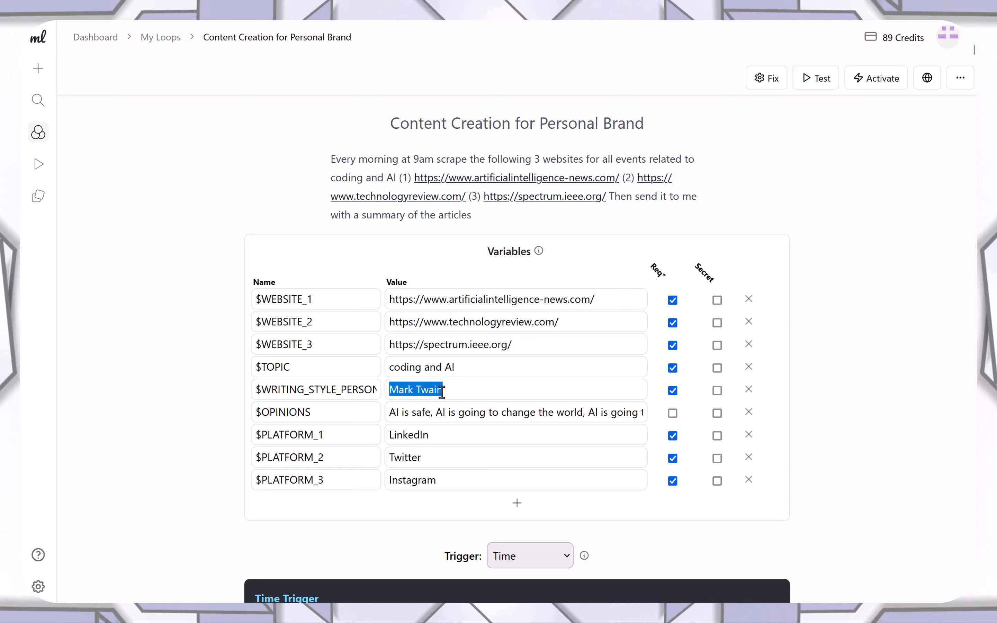
pyautogui.click(468, 392)
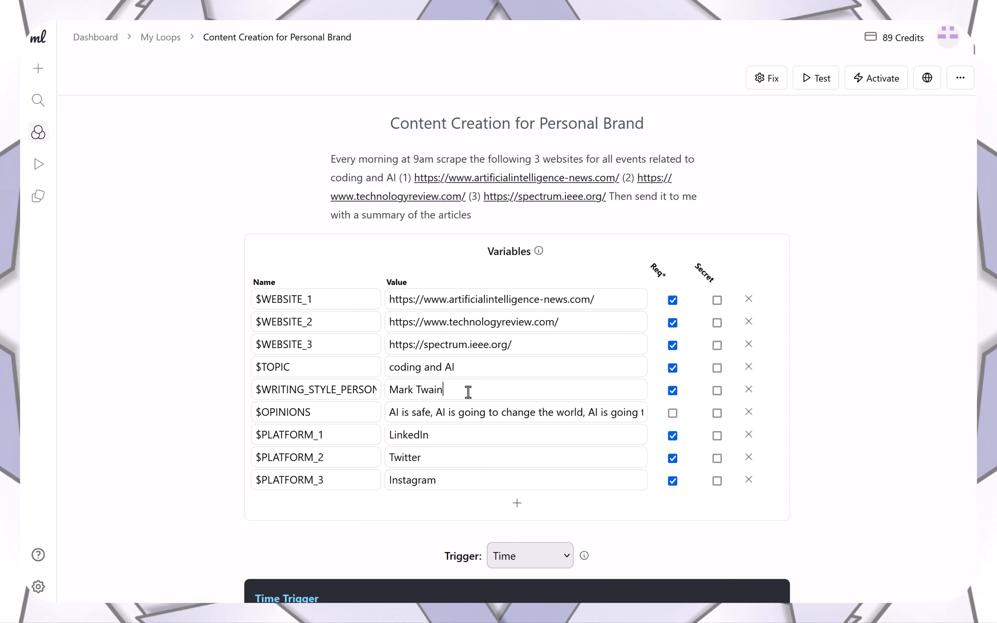
pyautogui.moveTo(468, 392); pyautogui.dragTo(429, 395)
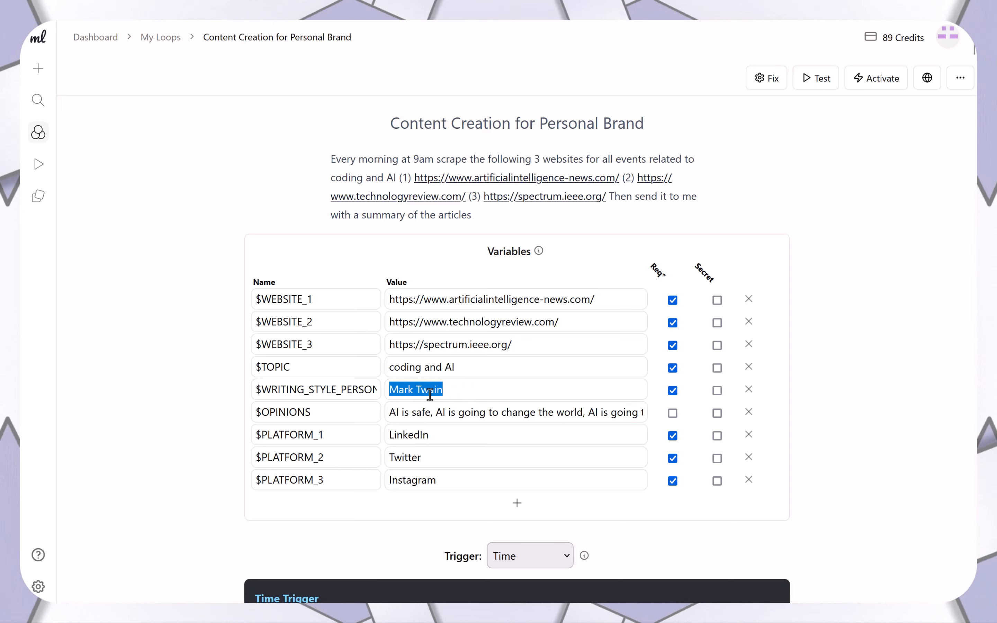
pyautogui.click(444, 392)
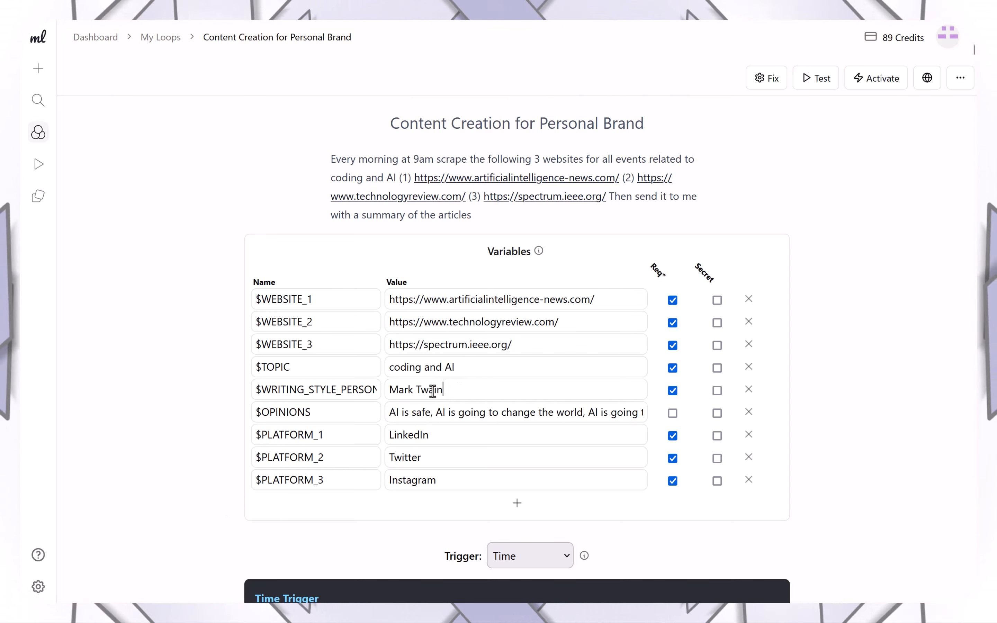
pyautogui.moveTo(444, 391); pyautogui.dragTo(523, 389)
pyautogui.click(414, 390)
pyautogui.click(523, 391)
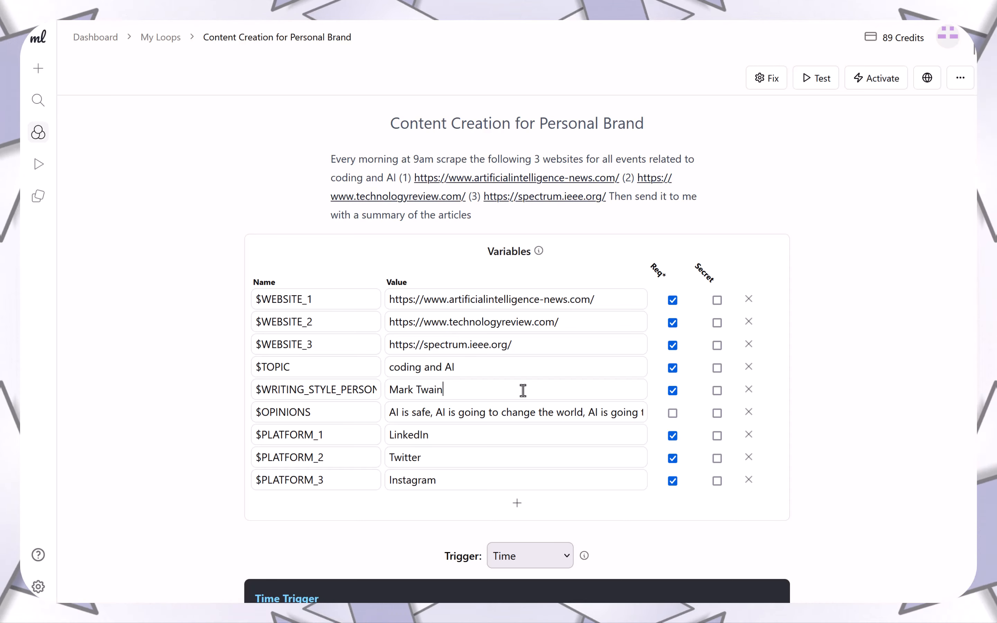
pyautogui.tripleClick(523, 390)
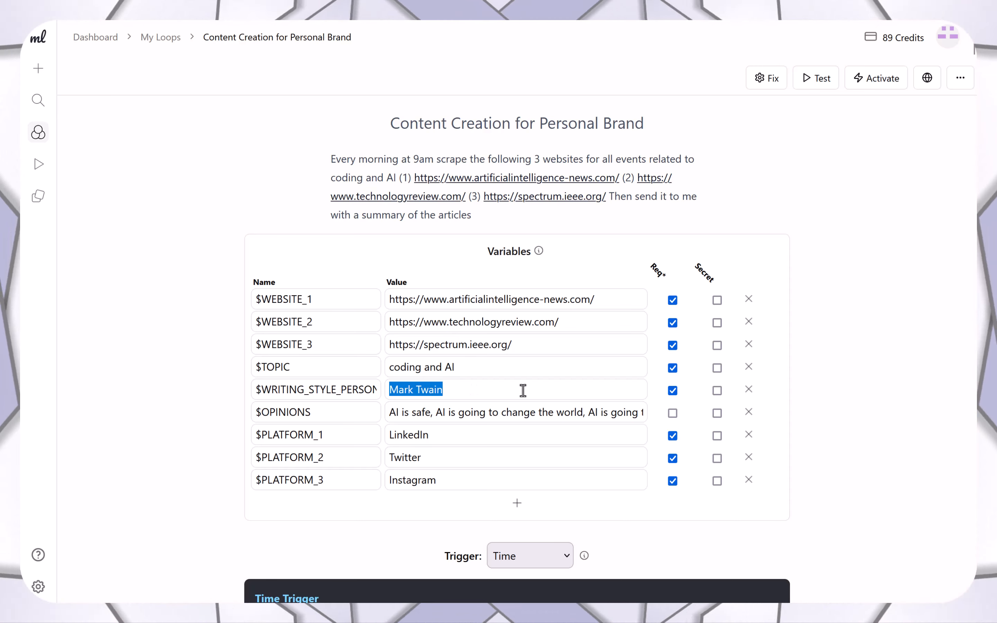
pyautogui.click(494, 390)
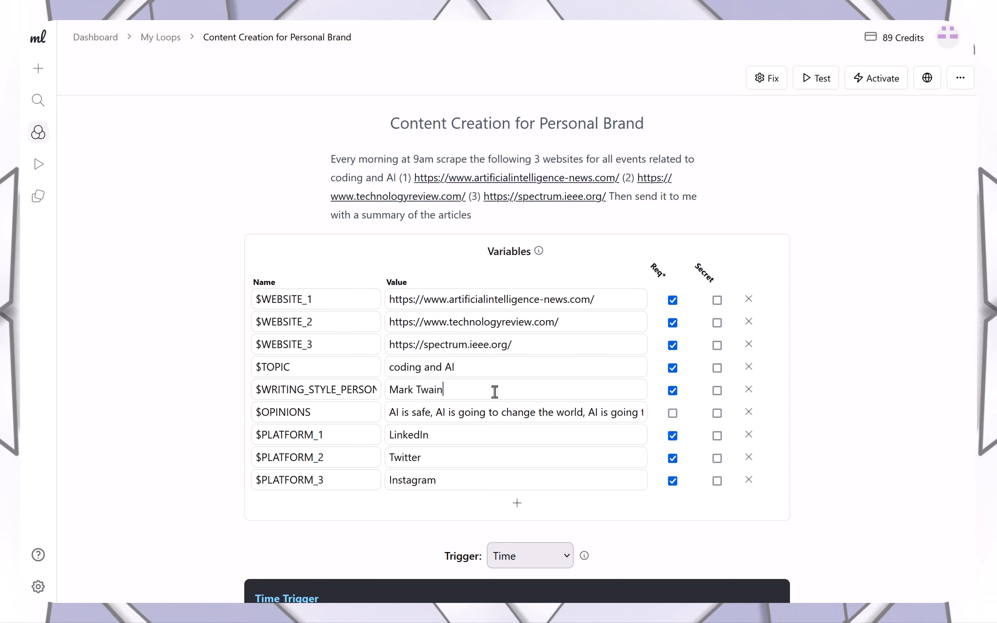
pyautogui.scroll(-2, 495, 392)
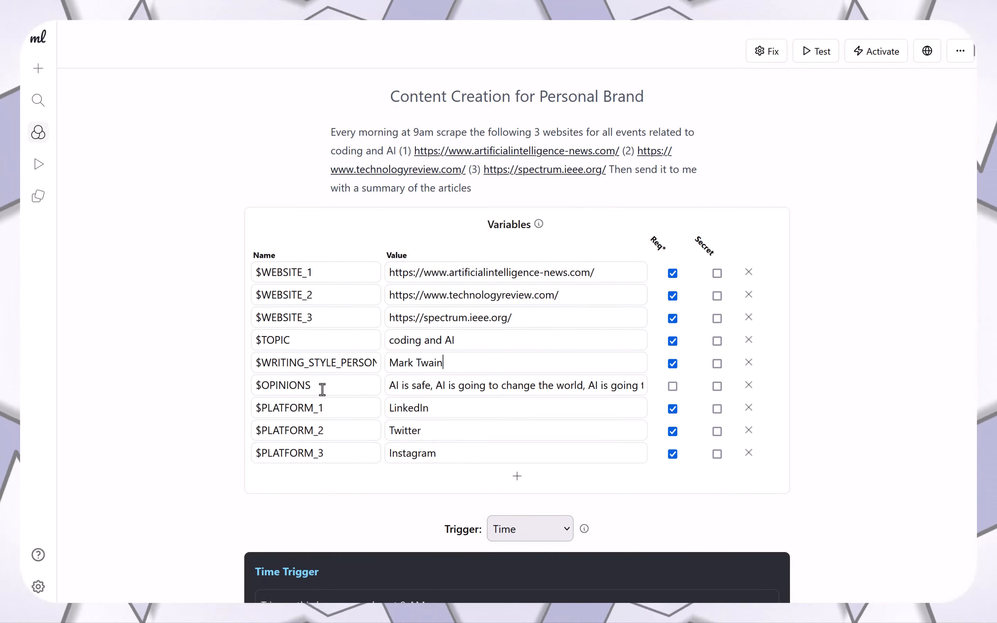
# - Examine the second LLM block's instruction to integrate $OPINIONS about the topic into the social media posts
pyautogui.scroll(-9, 317, 393)
pyautogui.scroll(-9, 204, 491)
pyautogui.scroll(-20, 203, 490)
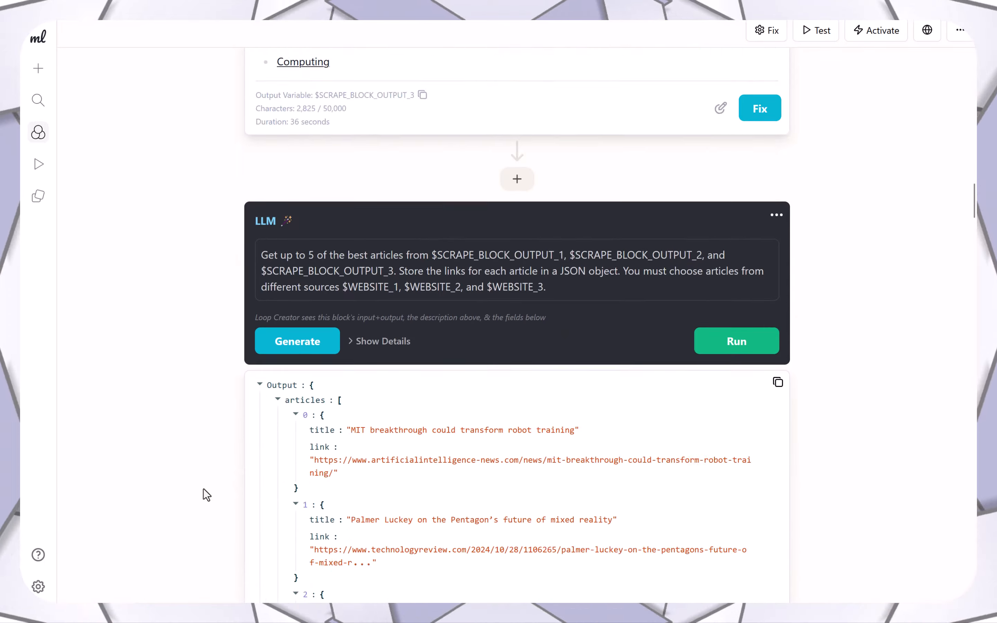
pyautogui.scroll(-20, 203, 488)
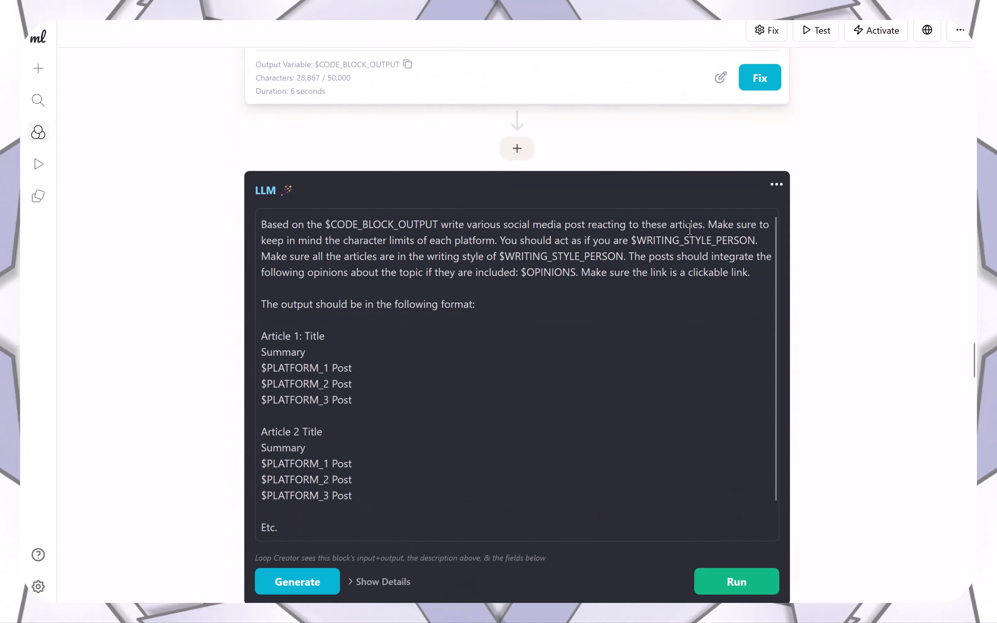
pyautogui.moveTo(665, 256); pyautogui.dragTo(525, 274)
pyautogui.click(443, 274)
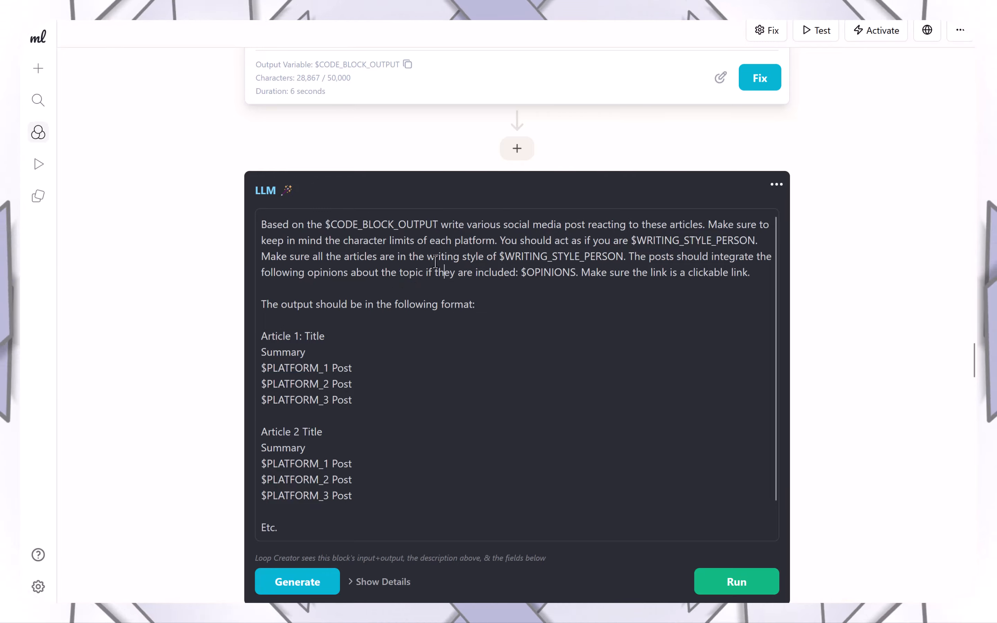
# - Examine the values assigned to the $OPINIONS and $TOPIC variables in the loop's variables
pyautogui.scroll(20, 550, 279)
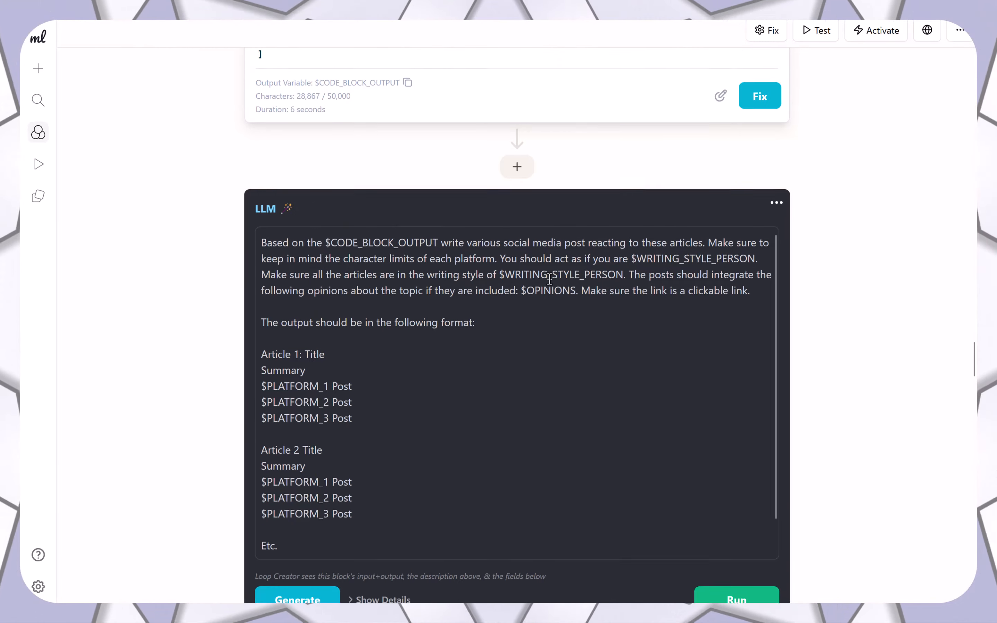
pyautogui.scroll(10, 550, 279)
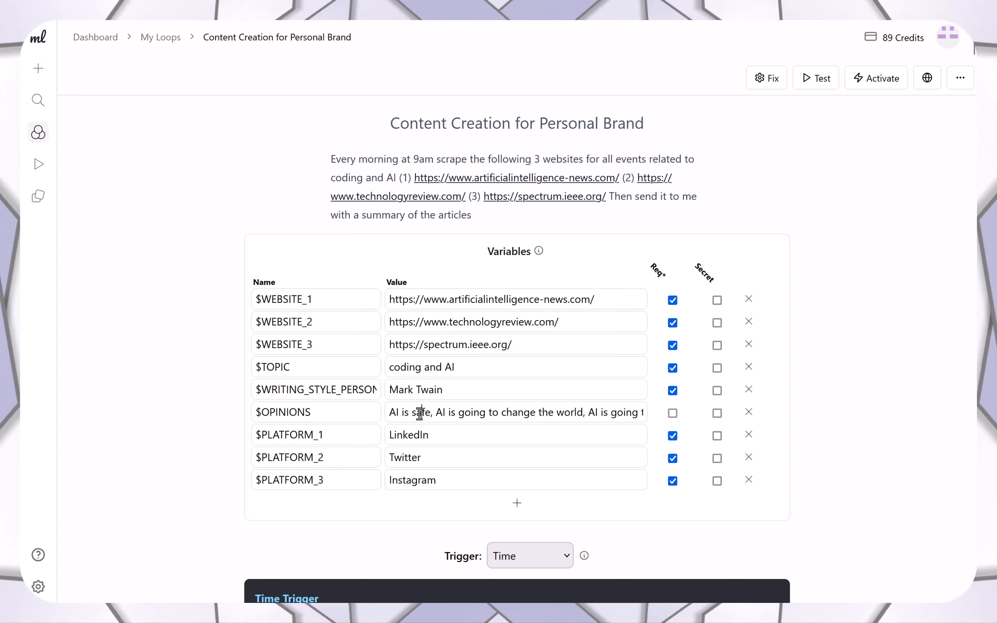
pyautogui.moveTo(420, 414); pyautogui.dragTo(364, 419)
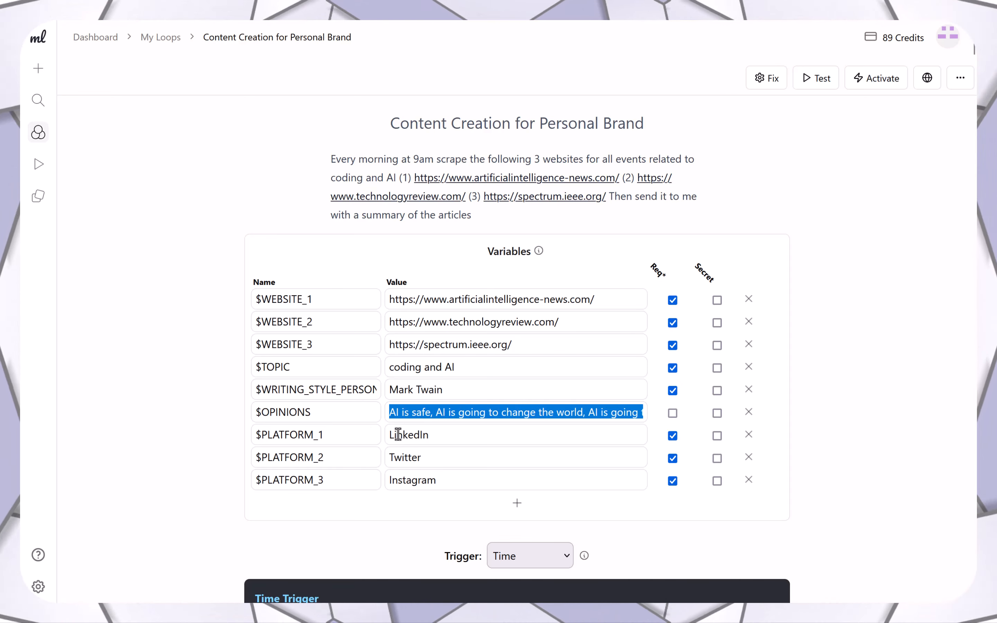
pyautogui.click(313, 413)
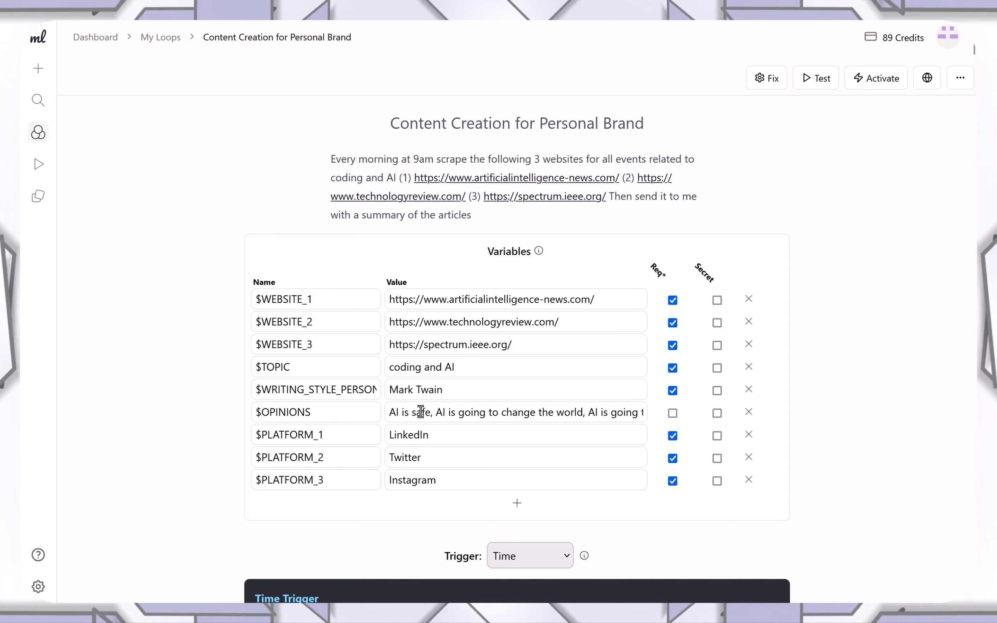
pyautogui.tripleClick(529, 412)
pyautogui.click(533, 412)
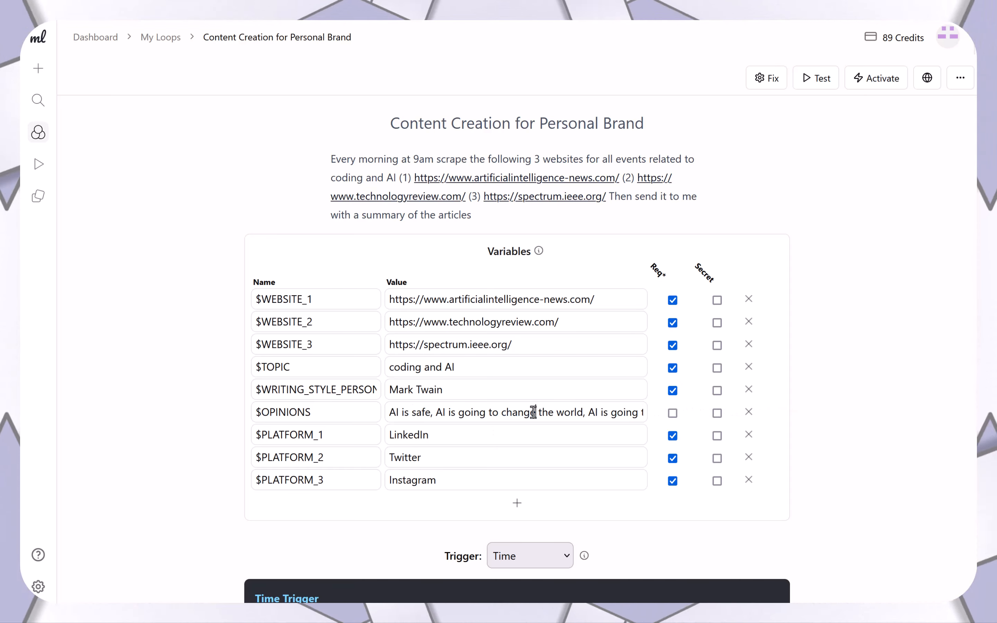
pyautogui.moveTo(389, 367); pyautogui.dragTo(515, 357)
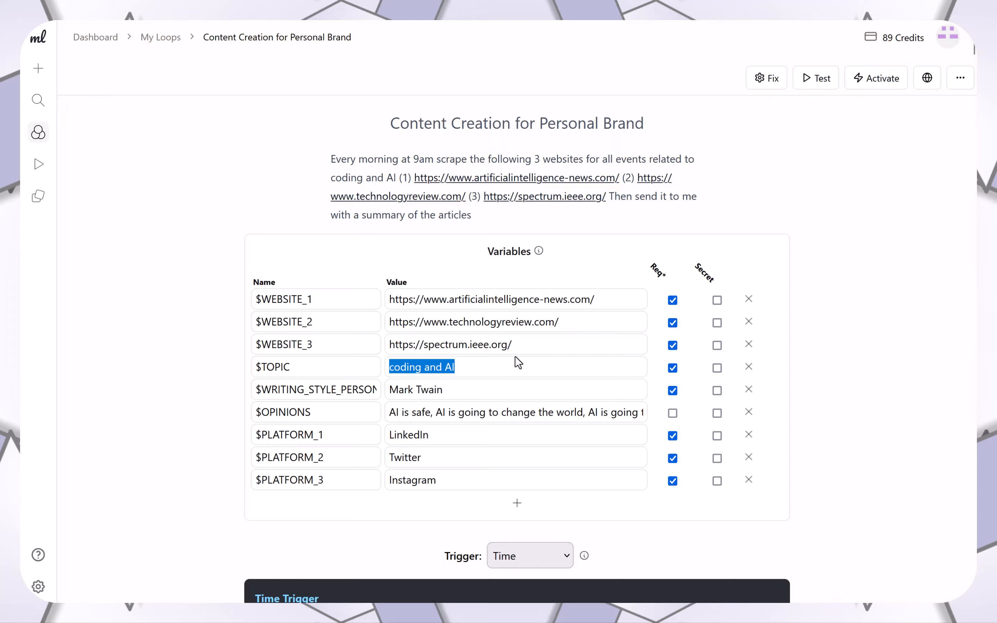
pyautogui.click(482, 416)
# - Examine the second LLM block's clickable-link instruction and its output format of article title, summary and three platform posts
pyautogui.scroll(-20, 481, 419)
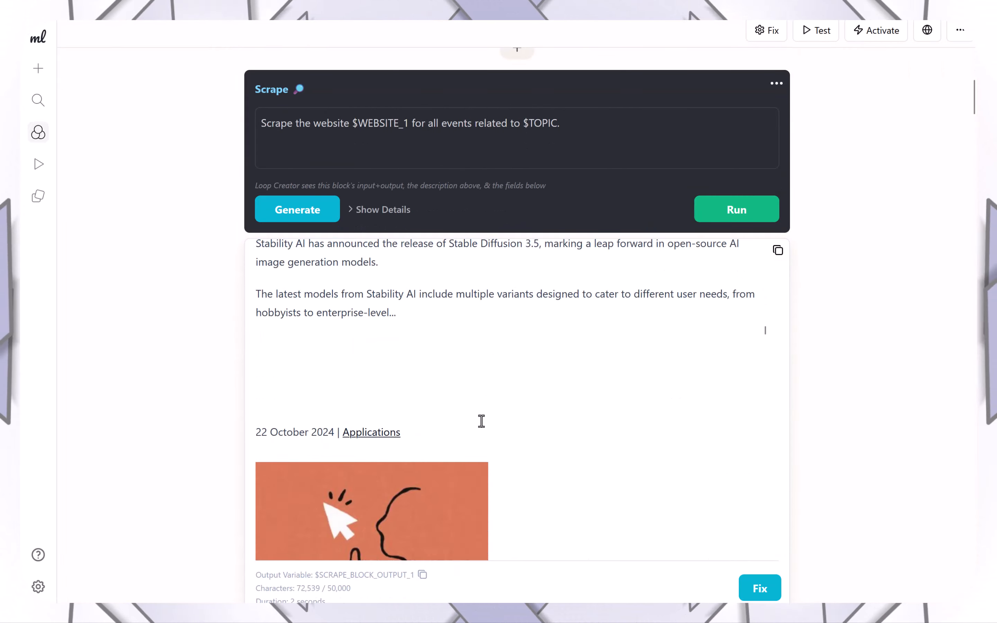
pyautogui.scroll(-20, 146, 488)
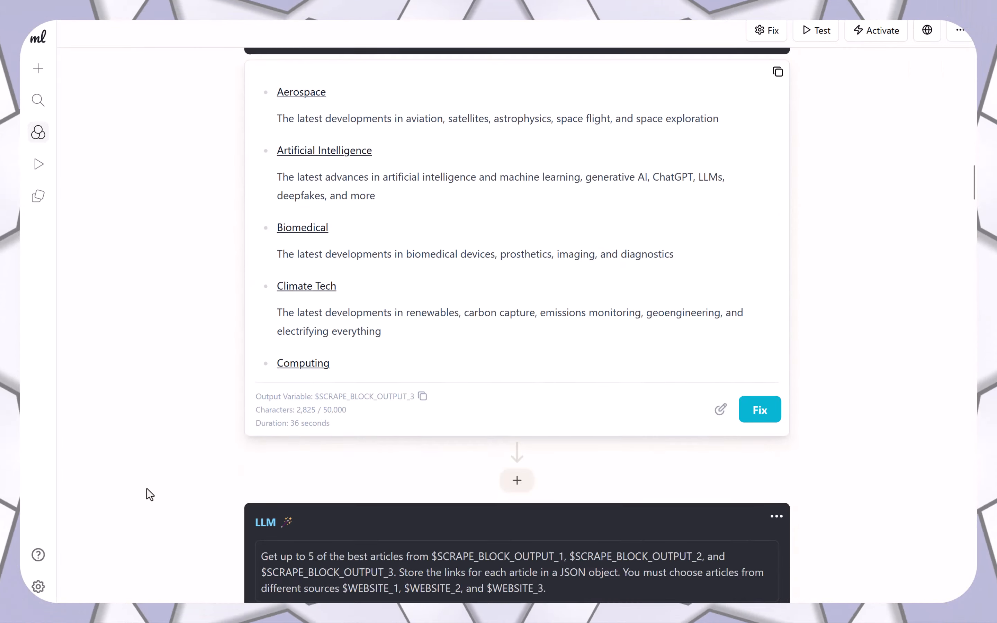
pyautogui.scroll(-20, 146, 489)
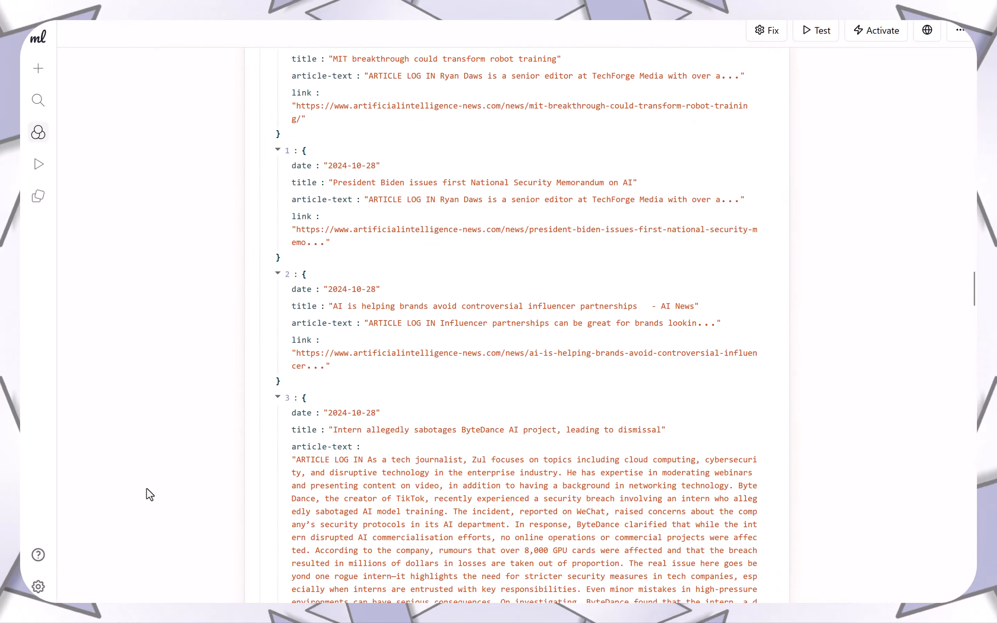
pyautogui.scroll(-15, 147, 488)
pyautogui.scroll(5, 376, 283)
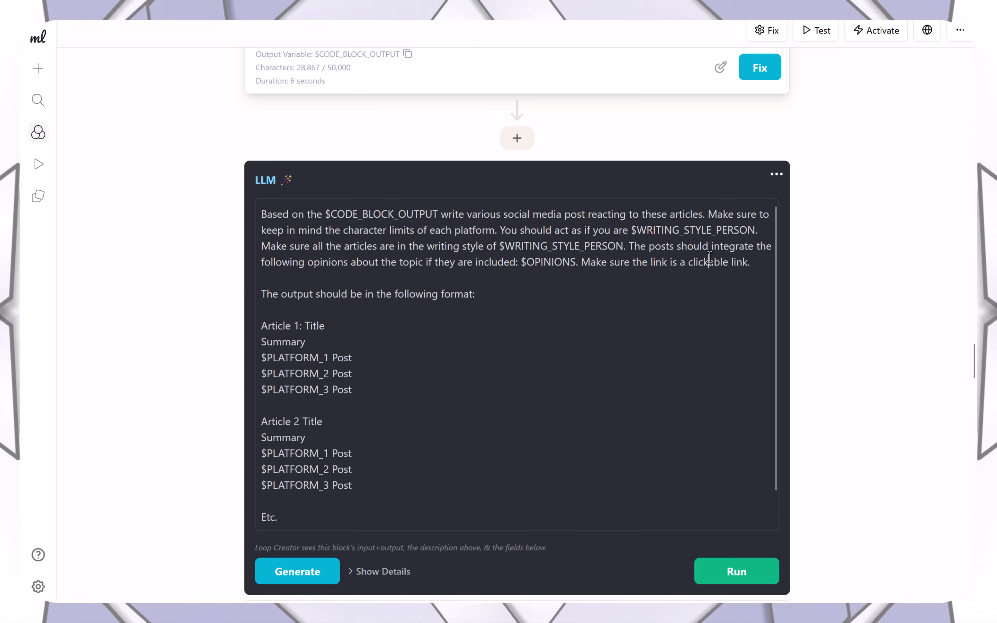
pyautogui.moveTo(312, 292); pyautogui.dragTo(362, 400)
pyautogui.click(362, 402)
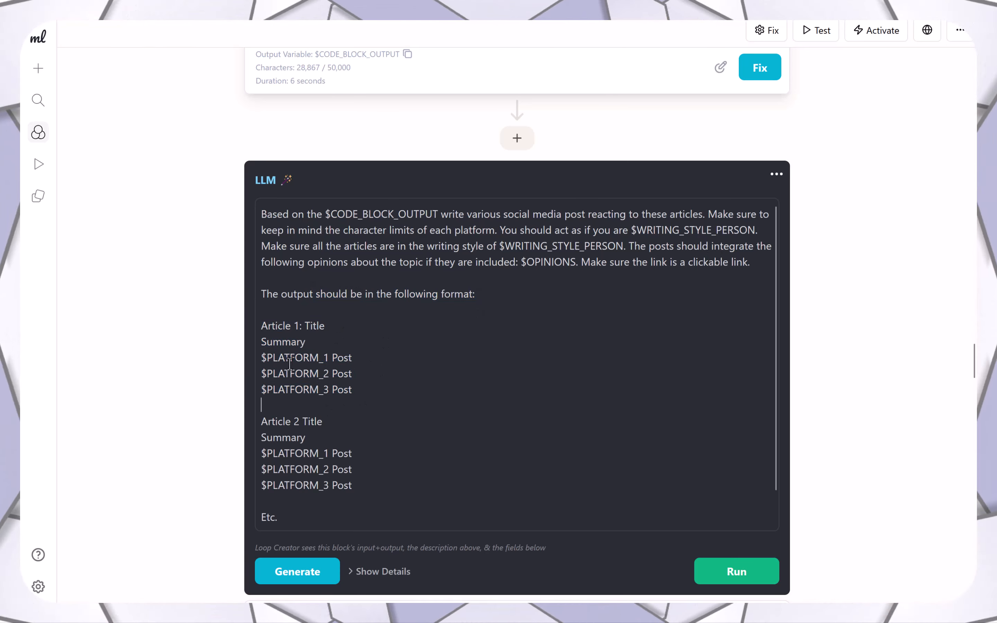
pyautogui.moveTo(274, 358); pyautogui.dragTo(389, 404)
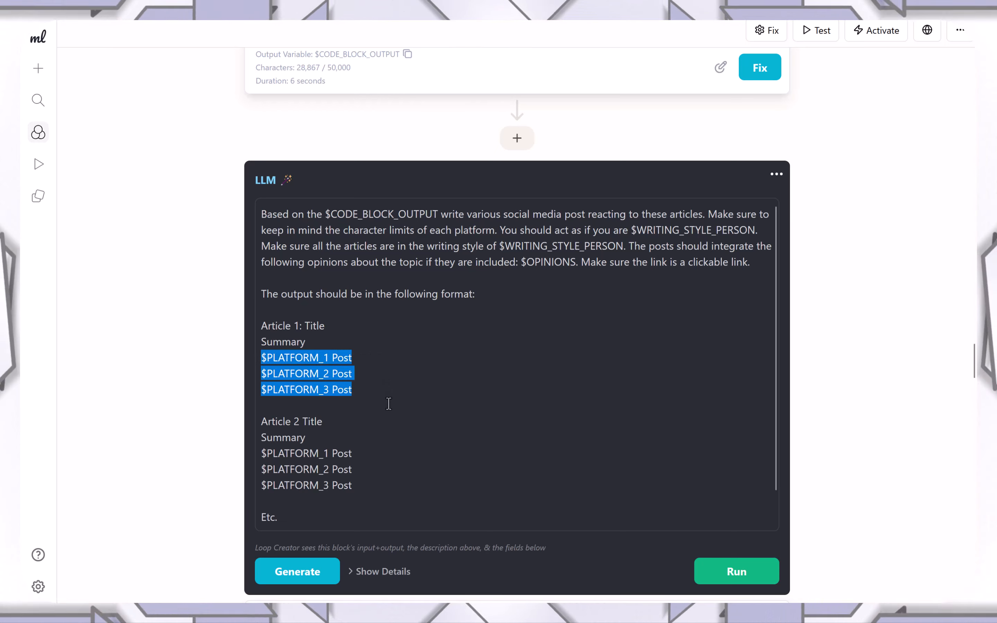
pyautogui.click(388, 405)
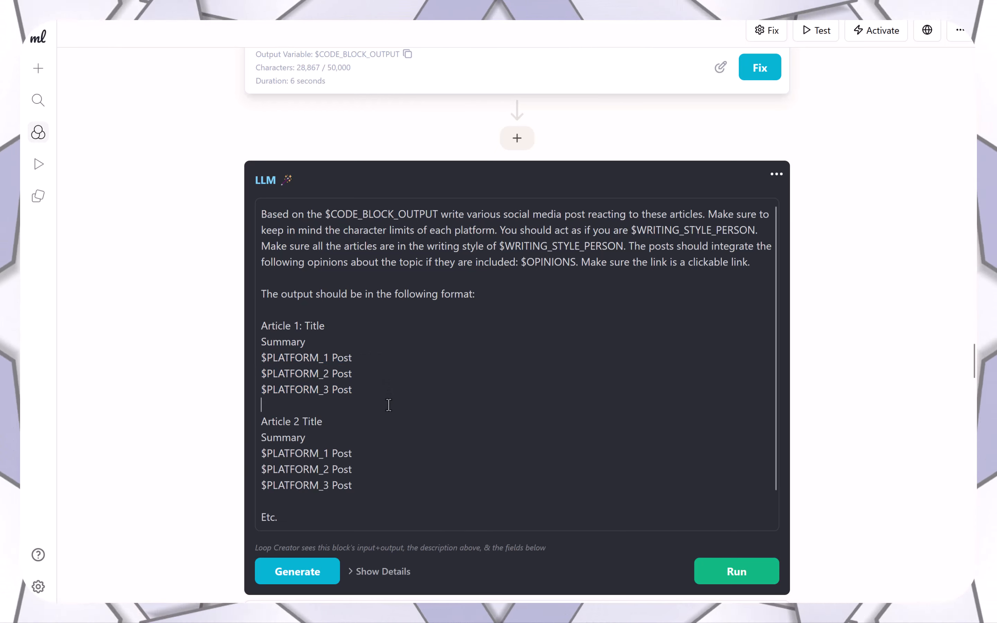
pyautogui.moveTo(328, 358); pyautogui.dragTo(264, 260)
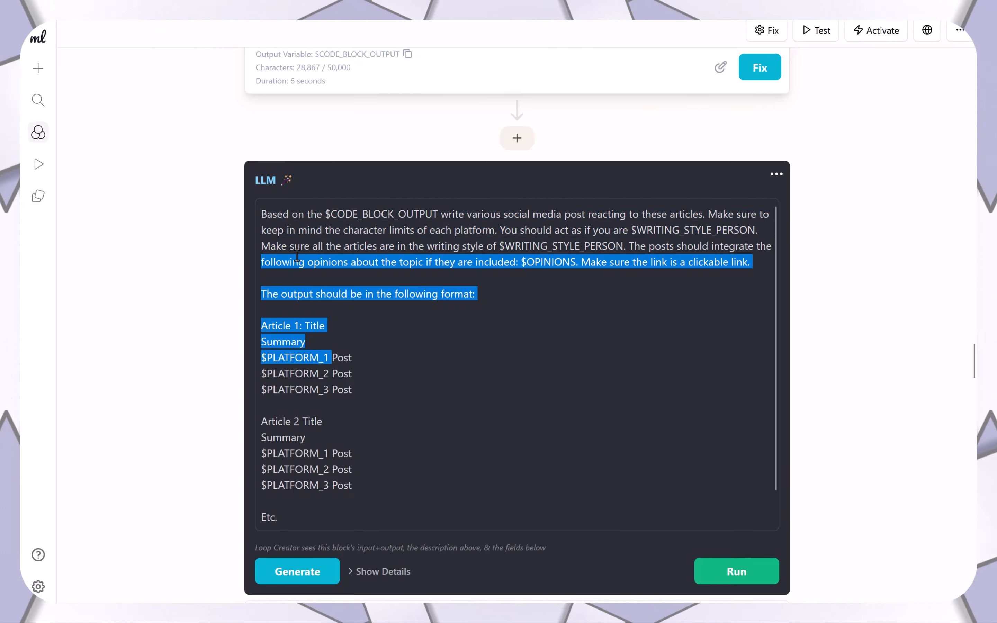
pyautogui.click(297, 257)
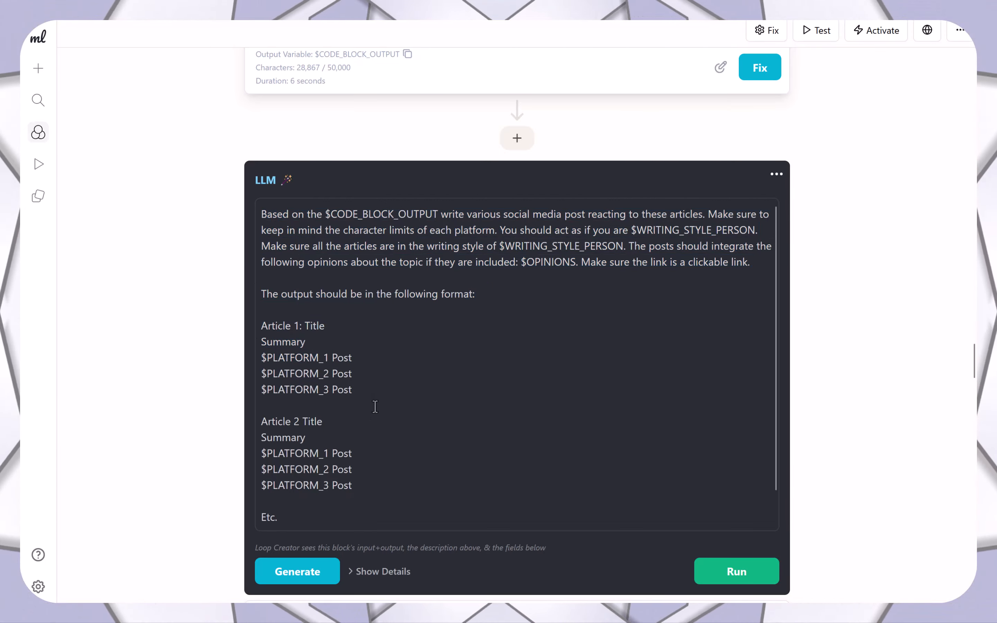
# - Try TikTok Video Idea as the value of the $PLATFORM_1 variable and undo the replacement
pyautogui.scroll(20, 180, 387)
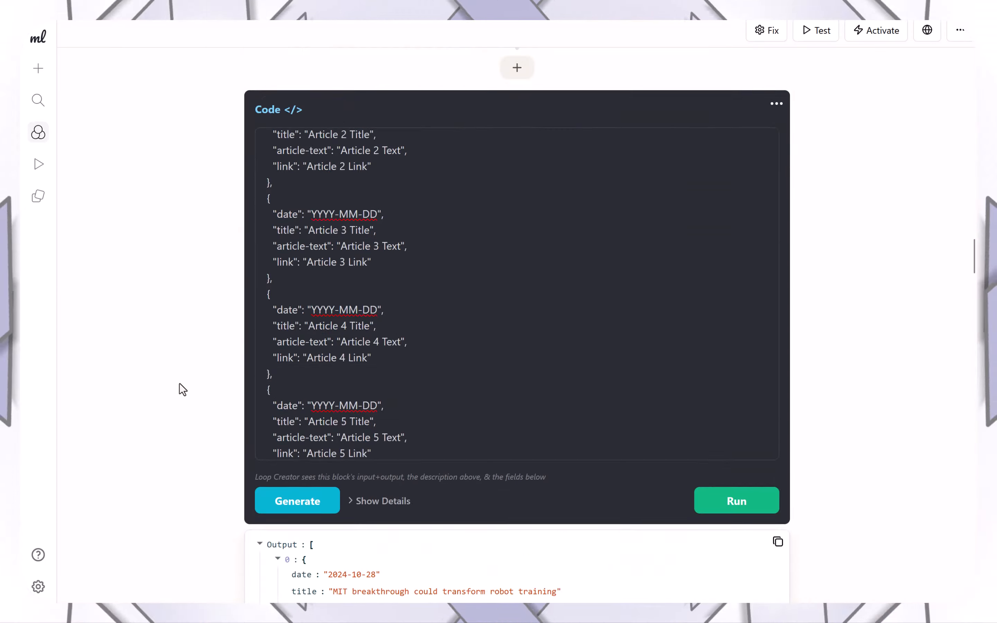
pyautogui.scroll(5, 179, 384)
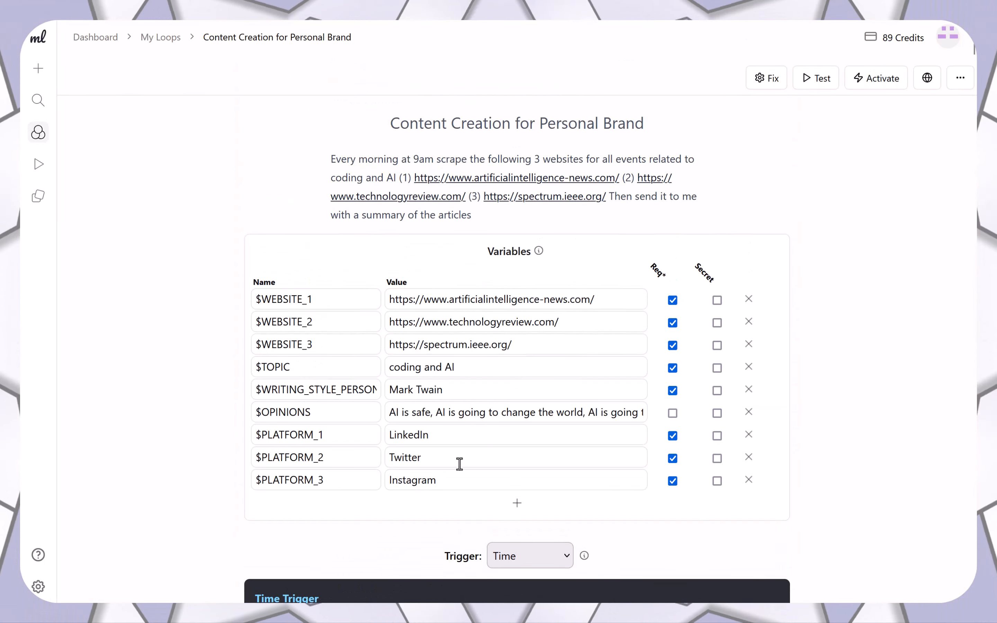
pyautogui.doubleClick(435, 441)
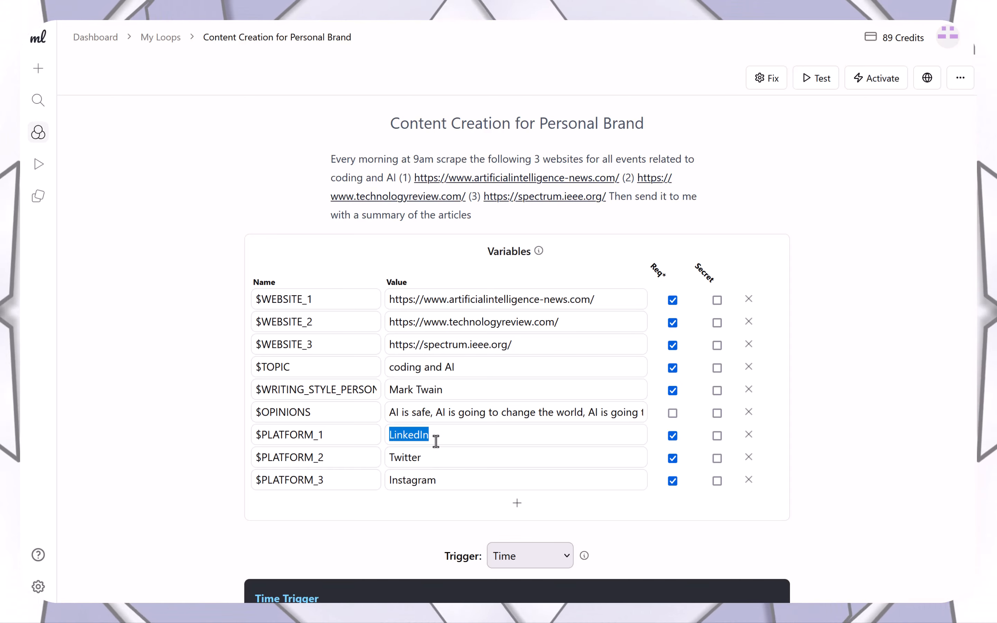
pyautogui.write('TikTok Video Idea')
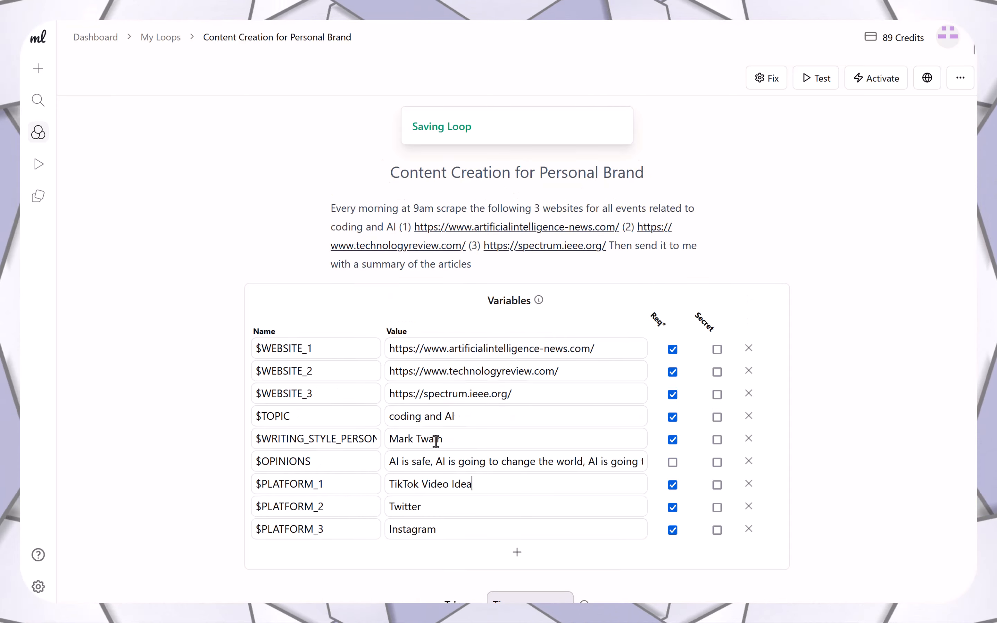
pyautogui.hotkey('ctrl', 'a')
pyautogui.hotkey('ctrl', 'z')
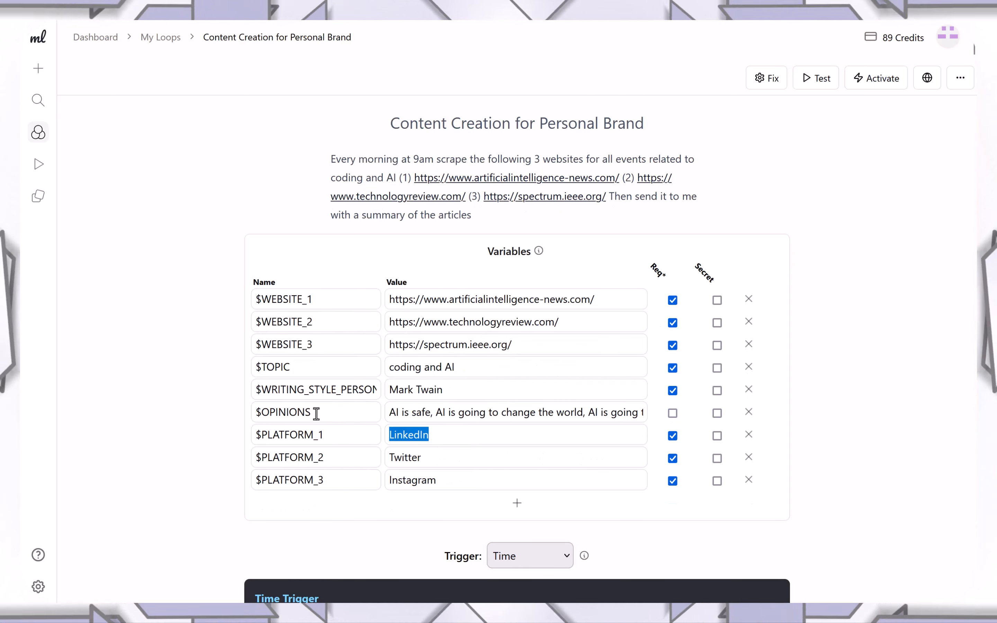
# - Review the second LLM block's output, reading the summary and the LinkedIn, Twitter and Instagram posts for Article 1
pyautogui.scroll(-20, 182, 421)
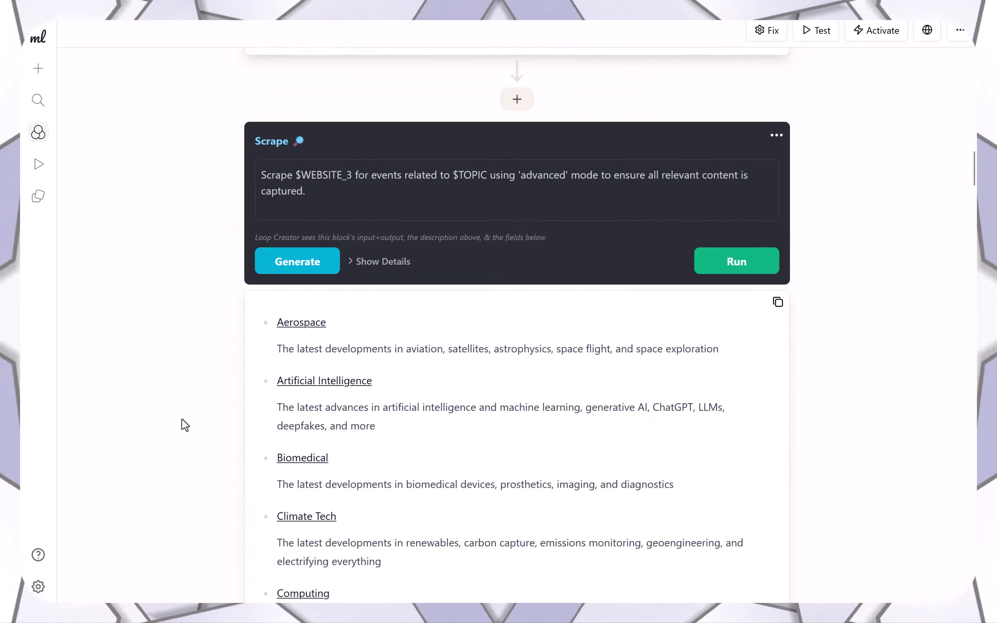
pyautogui.scroll(-20, 182, 418)
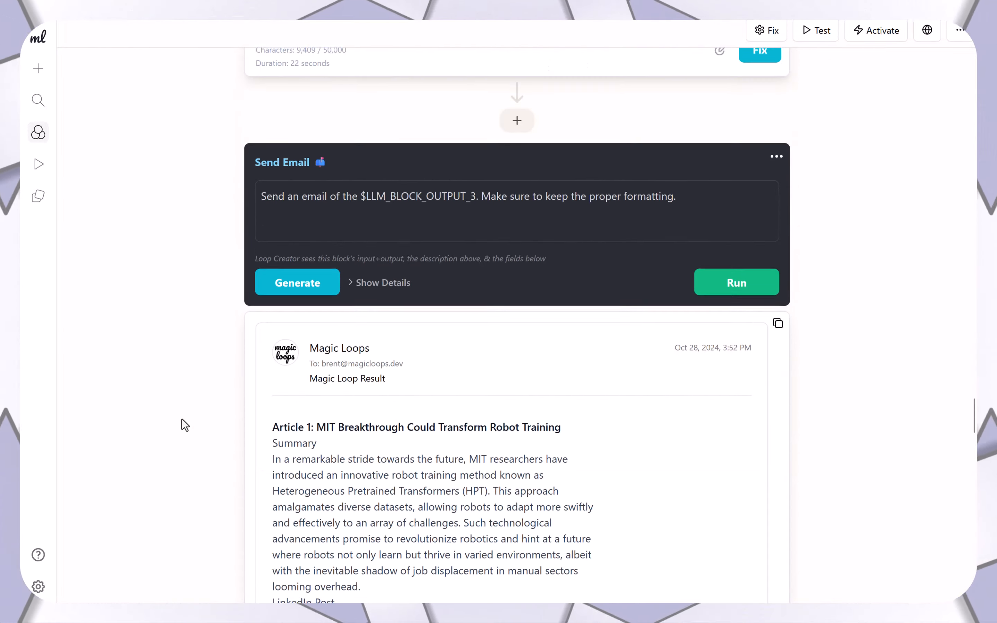
pyautogui.scroll(5, 182, 418)
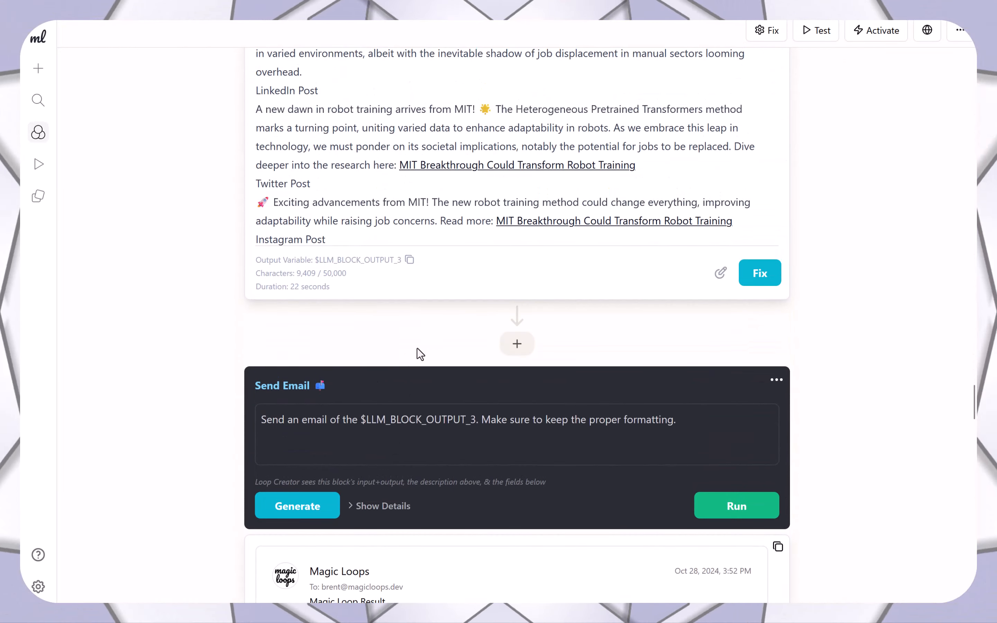
pyautogui.scroll(10, 416, 347)
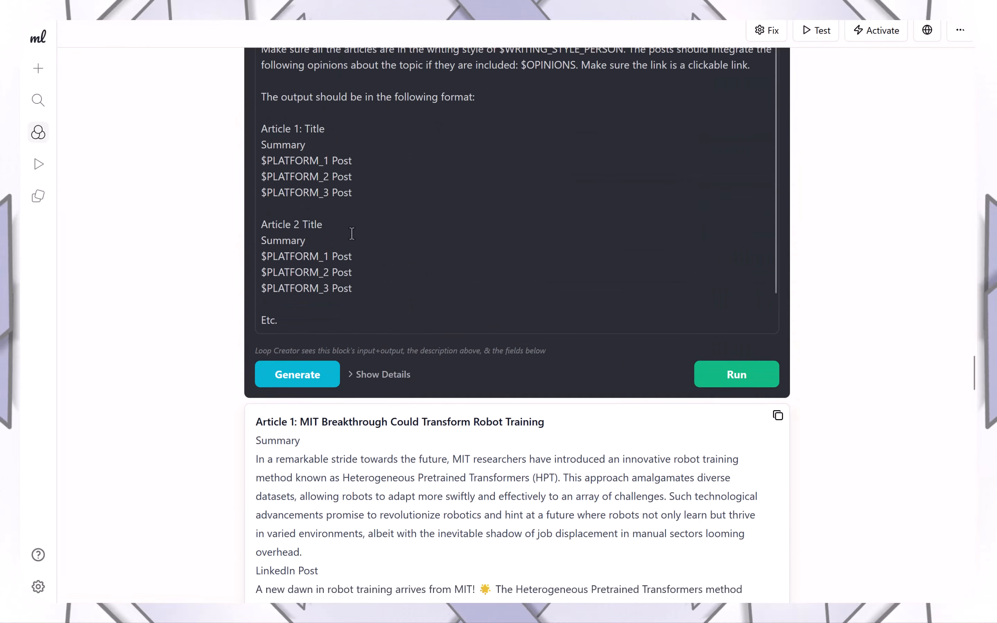
pyautogui.scroll(-4, 396, 474)
pyautogui.scroll(-6, 363, 537)
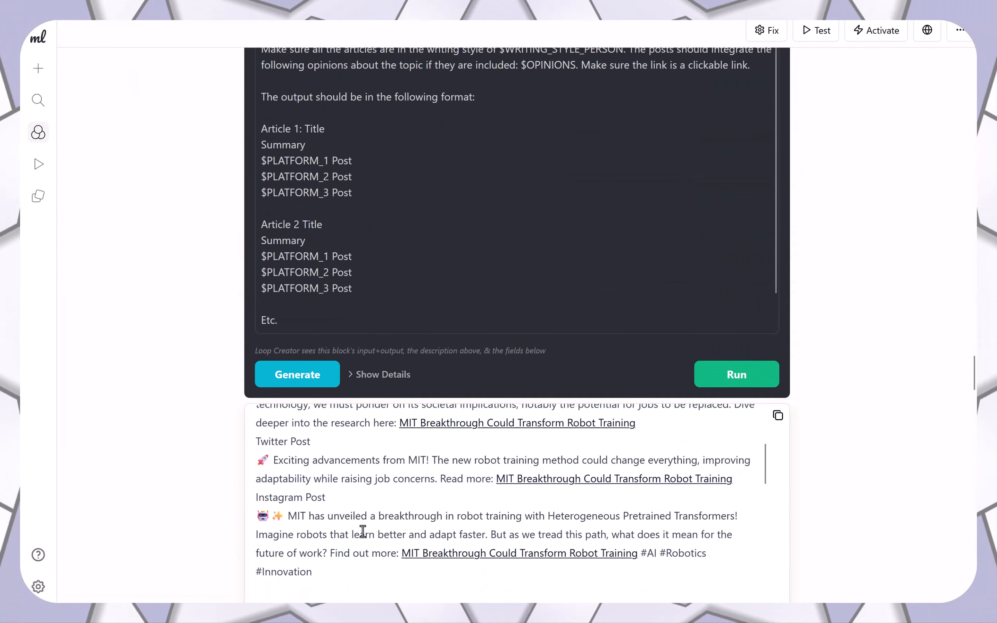
pyautogui.scroll(-5, 249, 518)
# - Review the Send Email block's instruction and read through its email preview of all the articles and posts
pyautogui.scroll(-10, 188, 535)
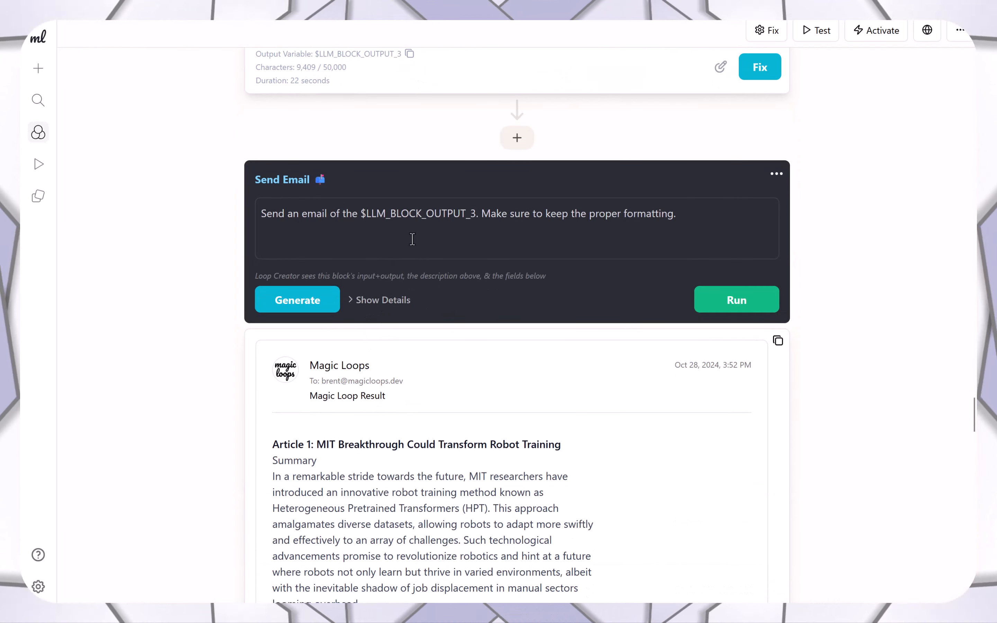
pyautogui.scroll(-1, 438, 457)
pyautogui.scroll(-15, 438, 458)
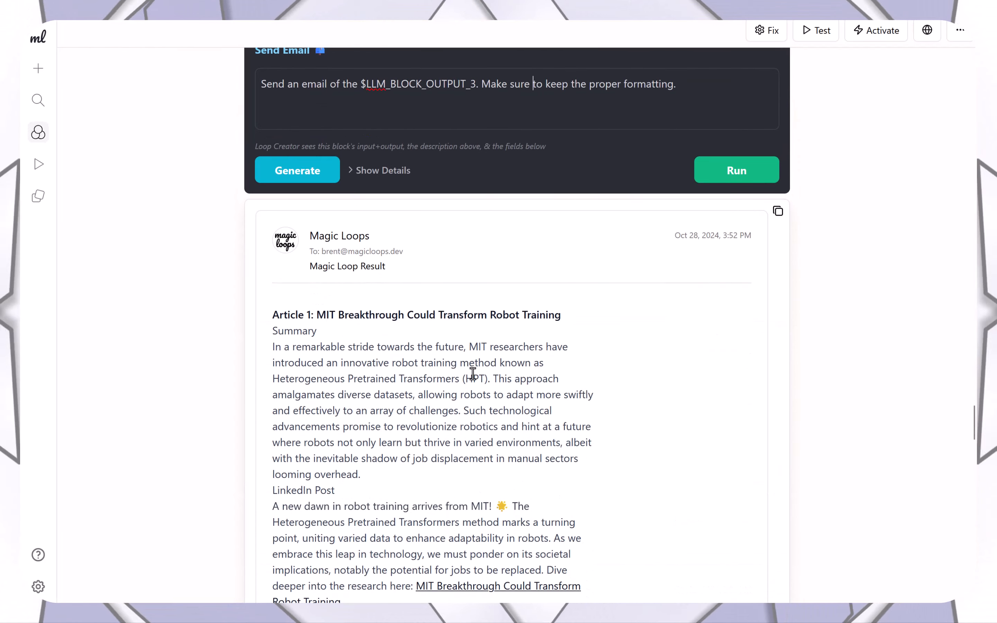
pyautogui.scroll(-20, 473, 374)
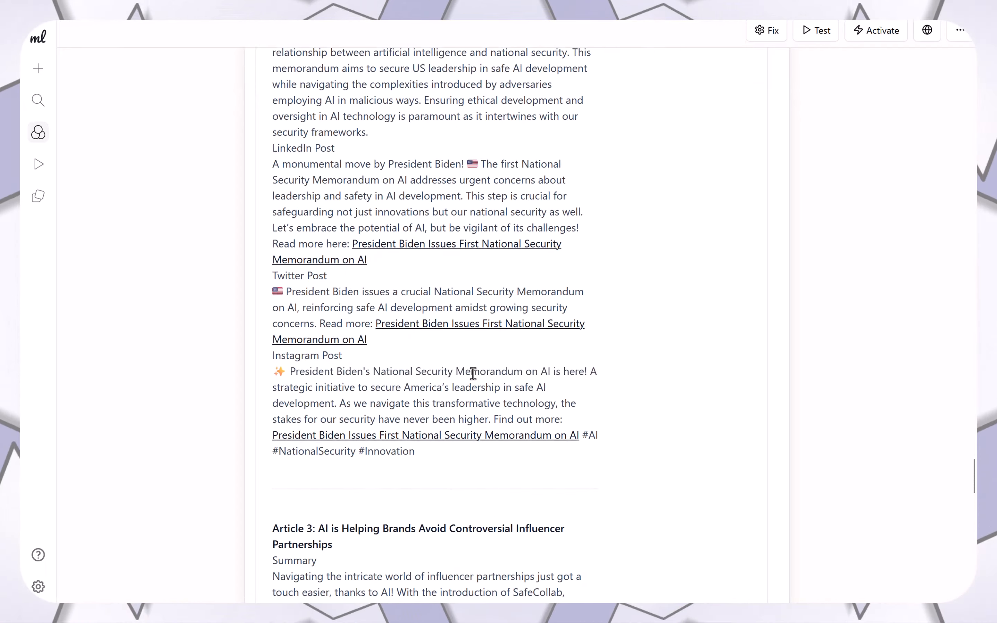
pyautogui.scroll(-16, 473, 374)
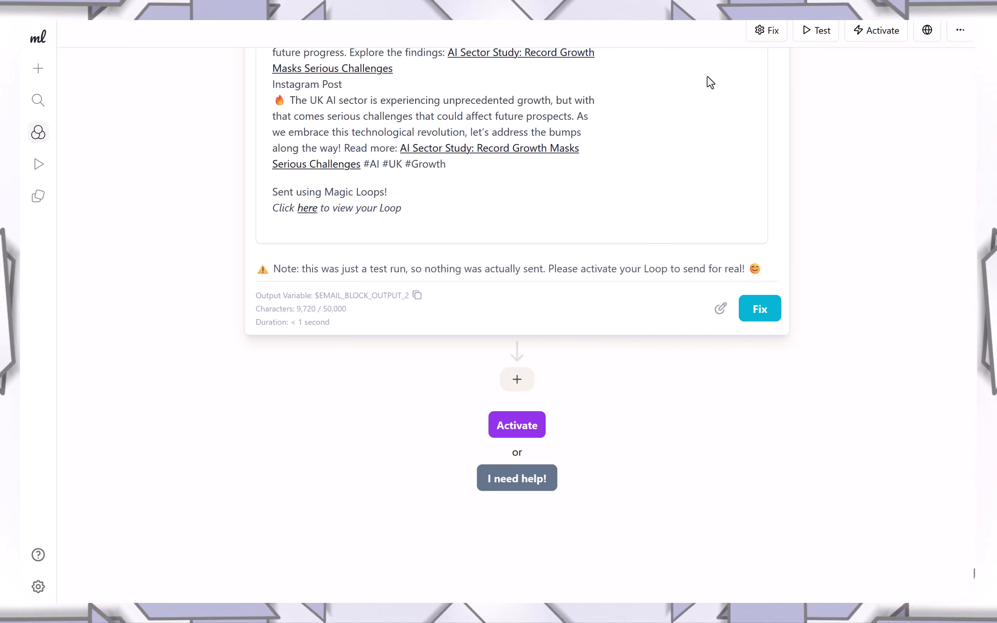
# - Activate the Content Creation for Personal Brand loop and examine its Time Trigger schedule on the runs page
pyautogui.scroll(3, 708, 78)
pyautogui.click(876, 37)
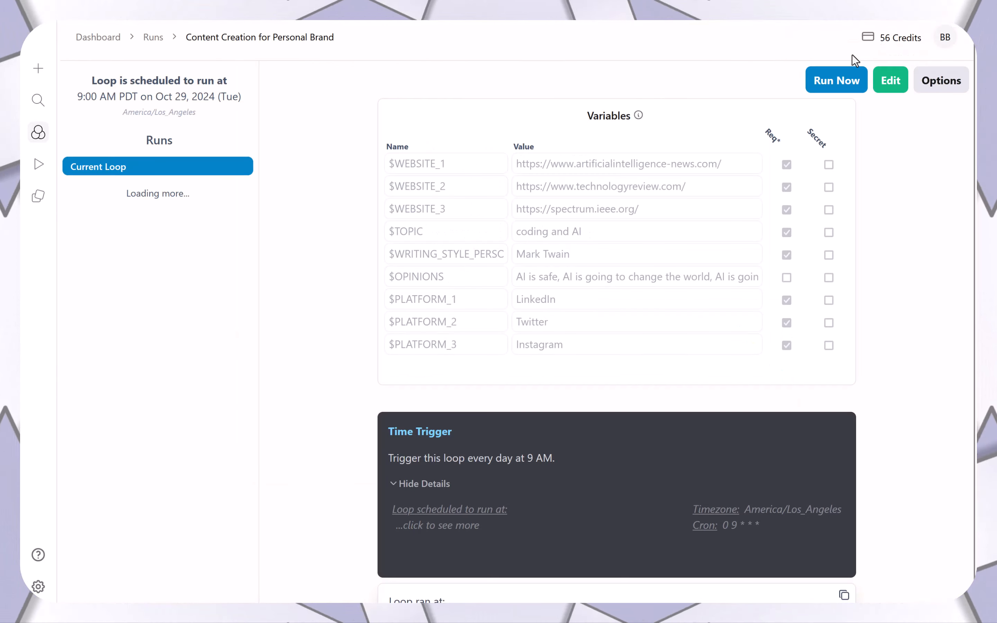
pyautogui.scroll(-3, 716, 294)
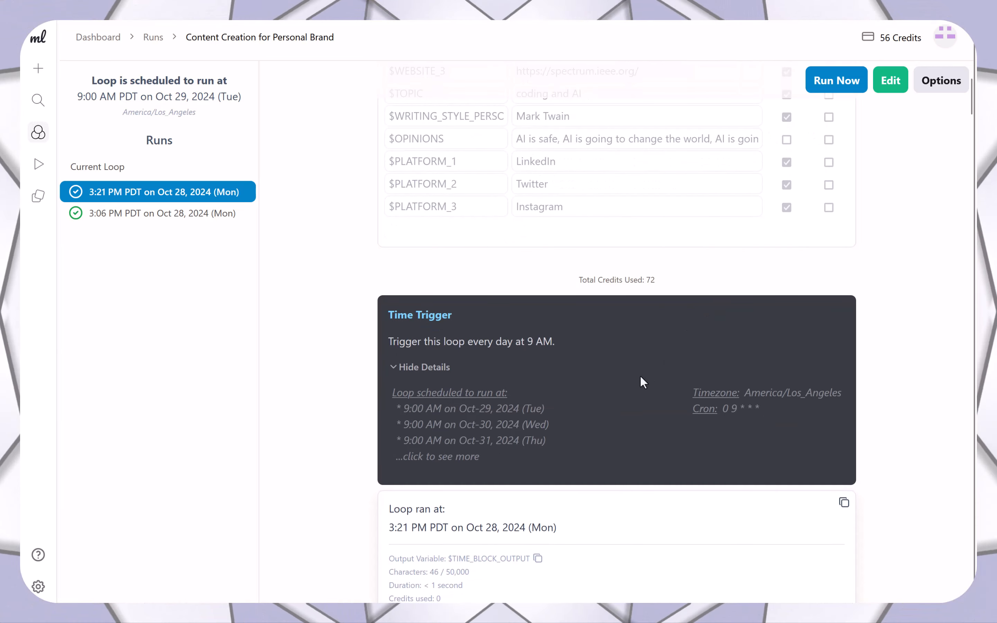
pyautogui.moveTo(533, 342); pyautogui.dragTo(546, 343)
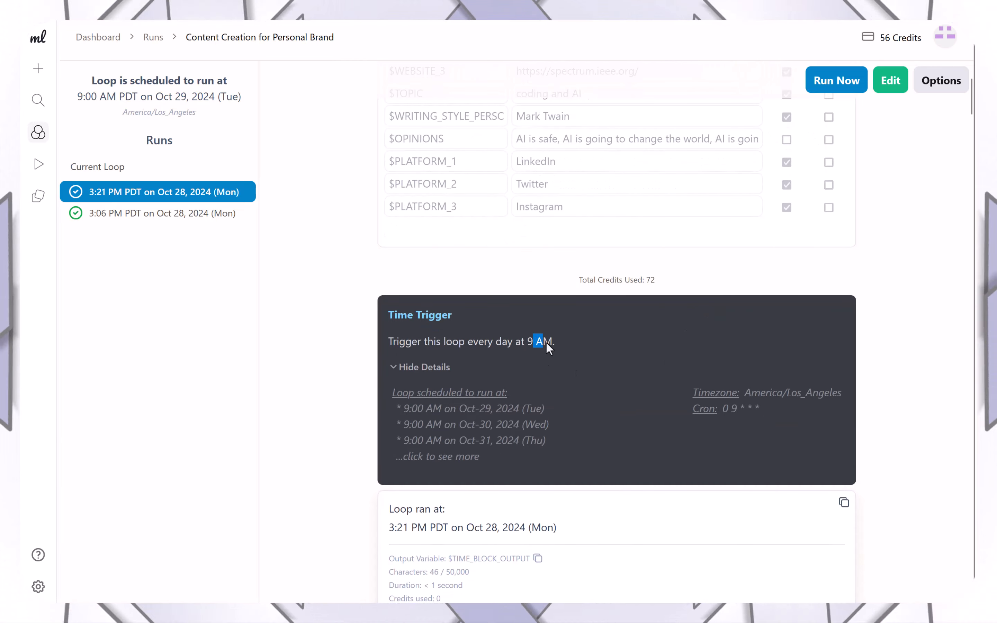
# - Run the loop immediately, and open the Magic Loop Result email from Magic Loops in the Gmail inbox
pyautogui.click(846, 81)
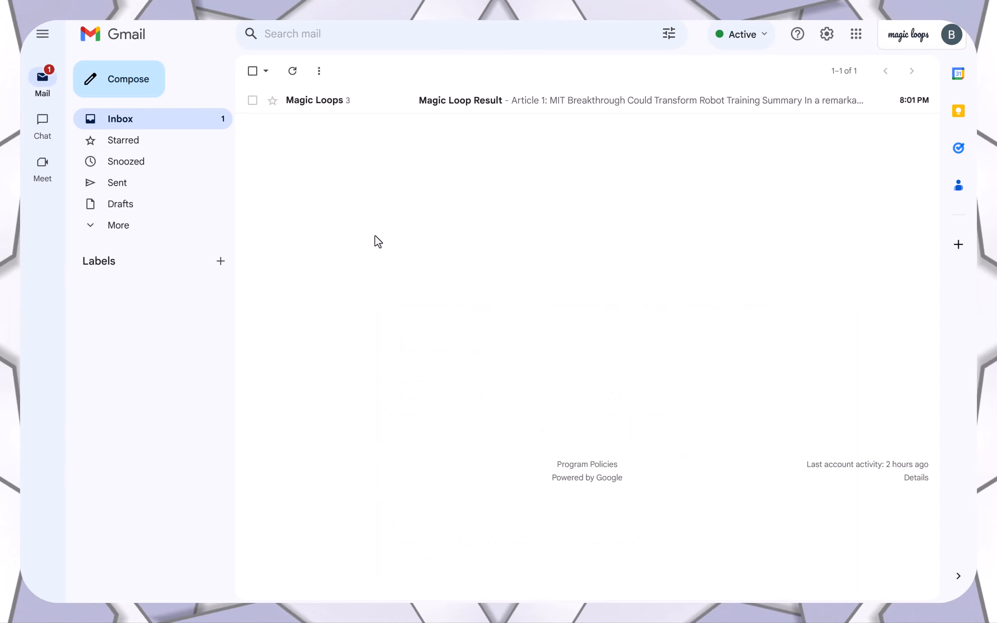
pyautogui.click(366, 108)
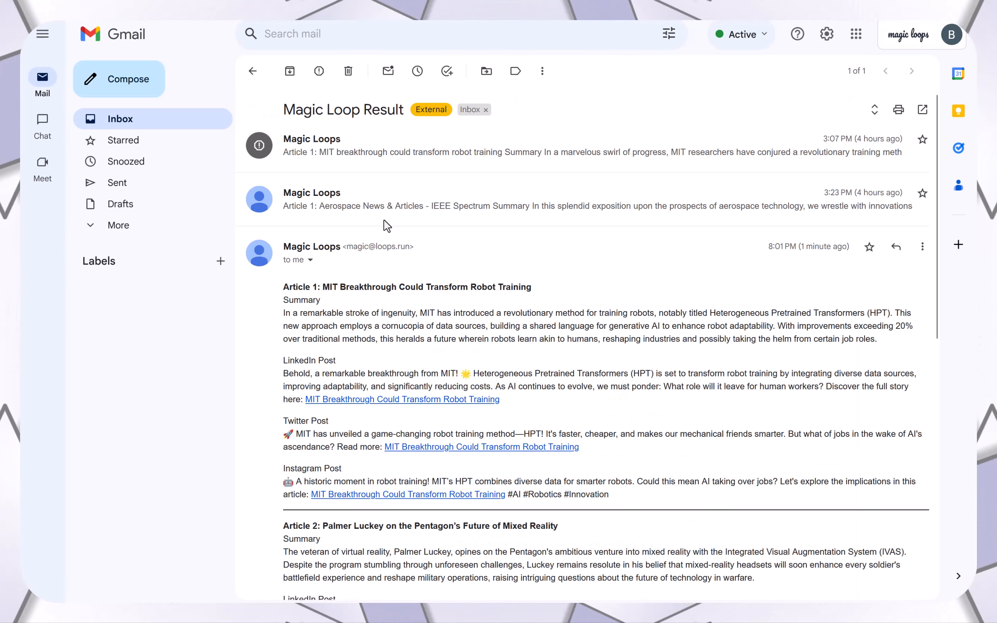
# - Review the LinkedIn, Twitter and Instagram posts for Article 1 in the newest message of the Magic Loop Result email
pyautogui.scroll(-4, 400, 376)
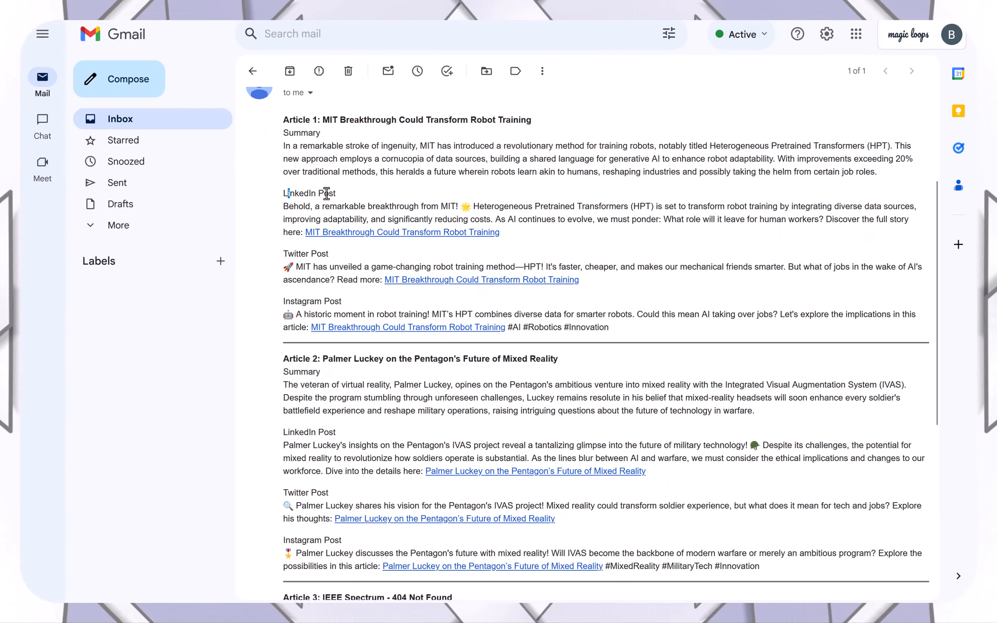
pyautogui.moveTo(327, 193); pyautogui.dragTo(336, 193)
pyautogui.click(292, 277)
pyautogui.moveTo(295, 252); pyautogui.dragTo(313, 253)
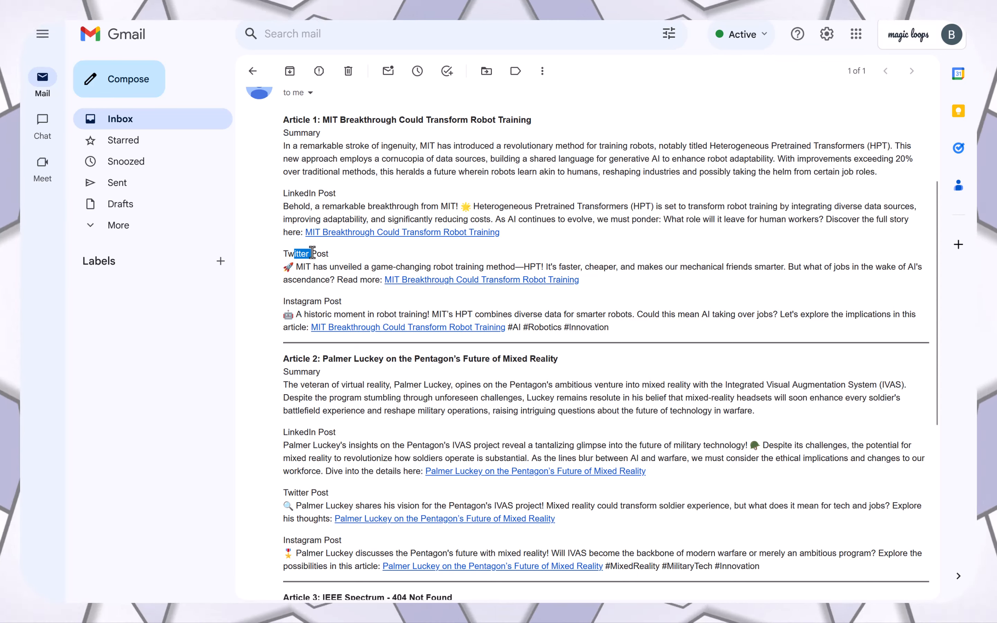
pyautogui.moveTo(303, 294); pyautogui.dragTo(345, 293)
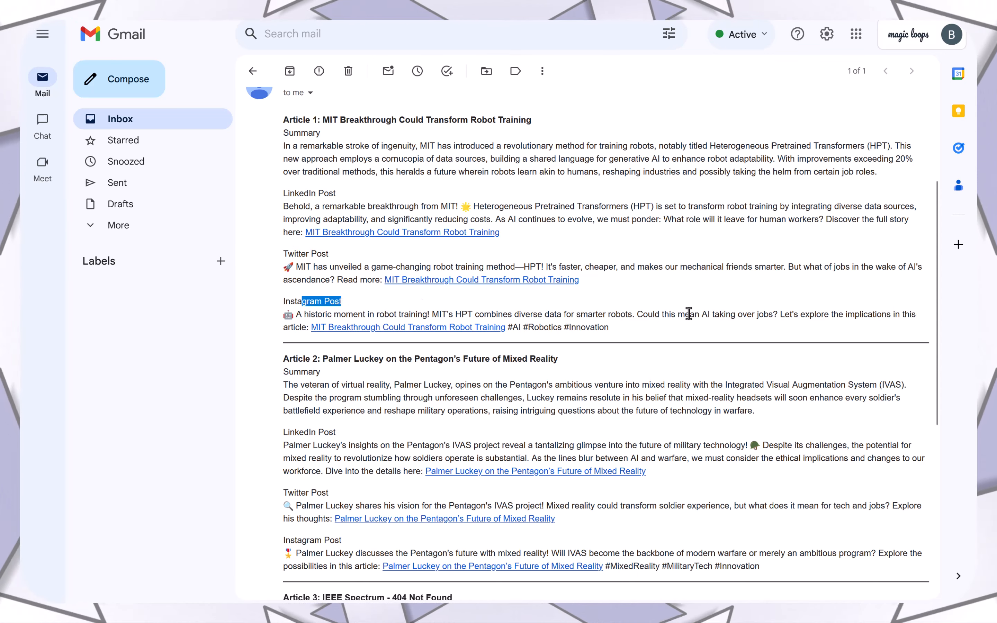
pyautogui.moveTo(444, 208); pyautogui.dragTo(645, 220)
pyautogui.click(752, 224)
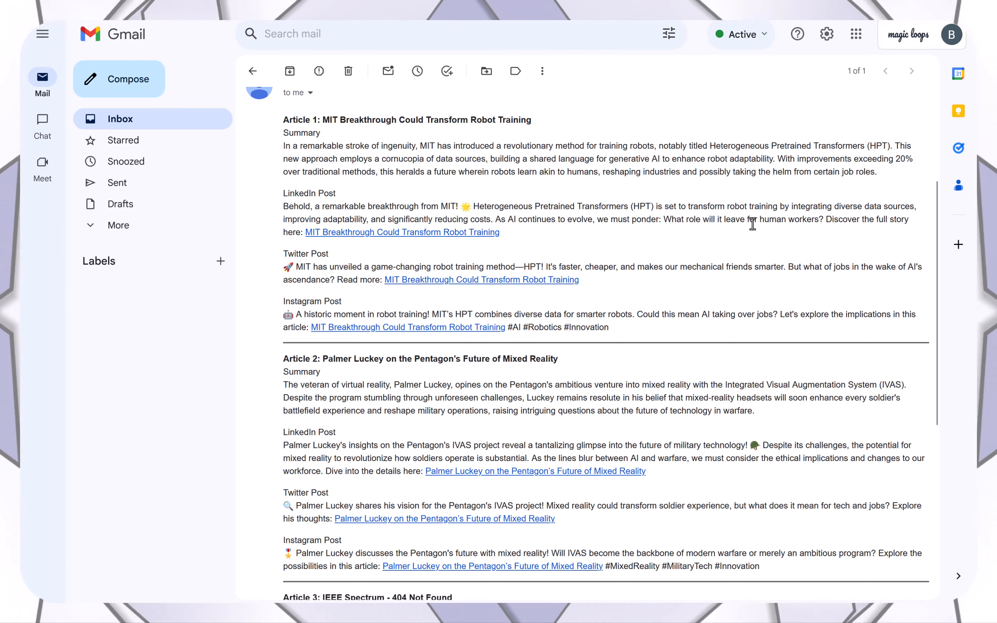
# - Read through the summaries and social media posts for Articles 2 and 3 in the received email
pyautogui.scroll(-1, 752, 224)
pyautogui.scroll(-2, 620, 385)
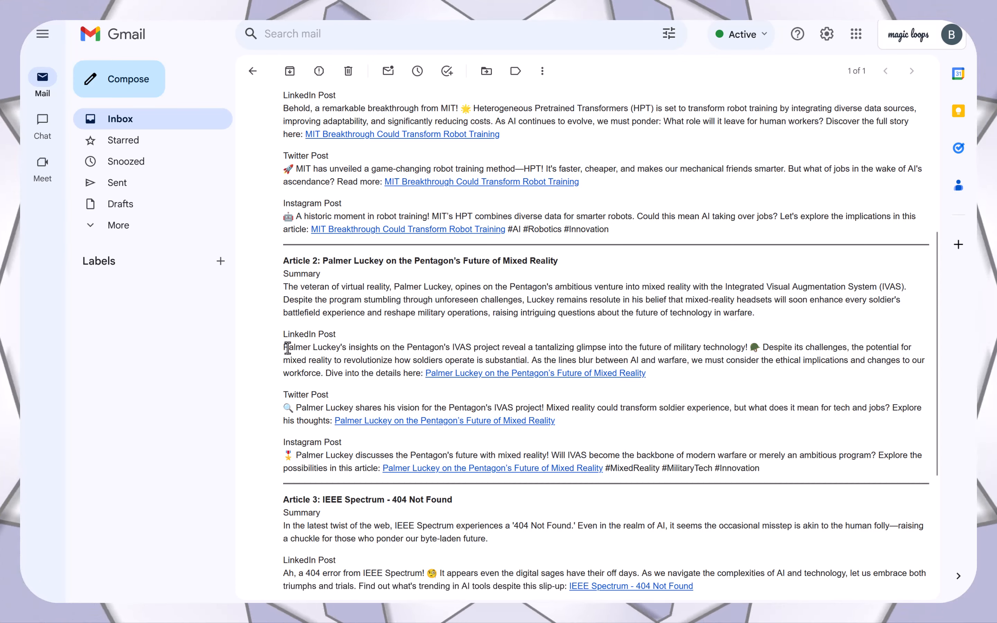
pyautogui.moveTo(287, 347); pyautogui.dragTo(462, 359)
pyautogui.click(462, 359)
pyautogui.scroll(-4, 461, 356)
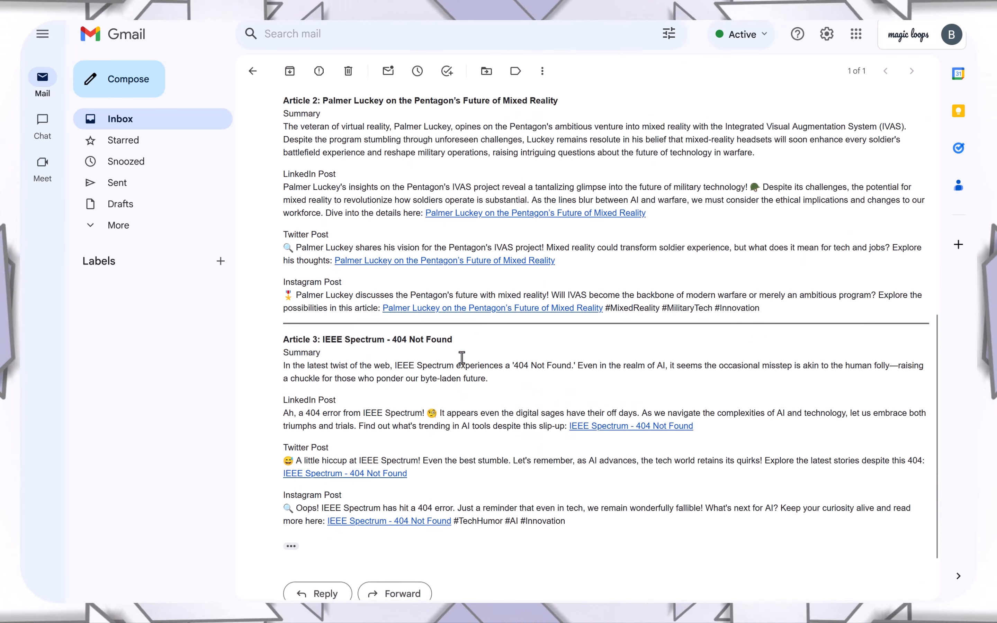